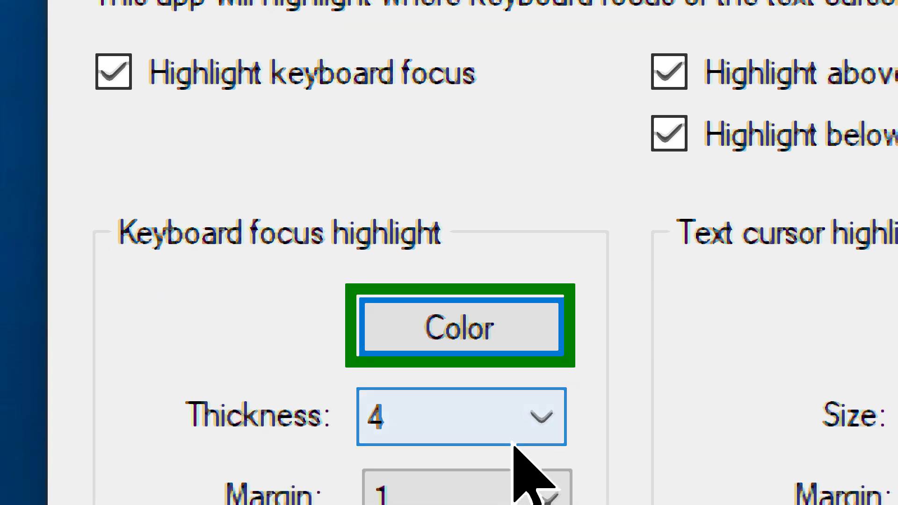
Set the keyboard focus highlight's color to blue.
left_click(411, 318)
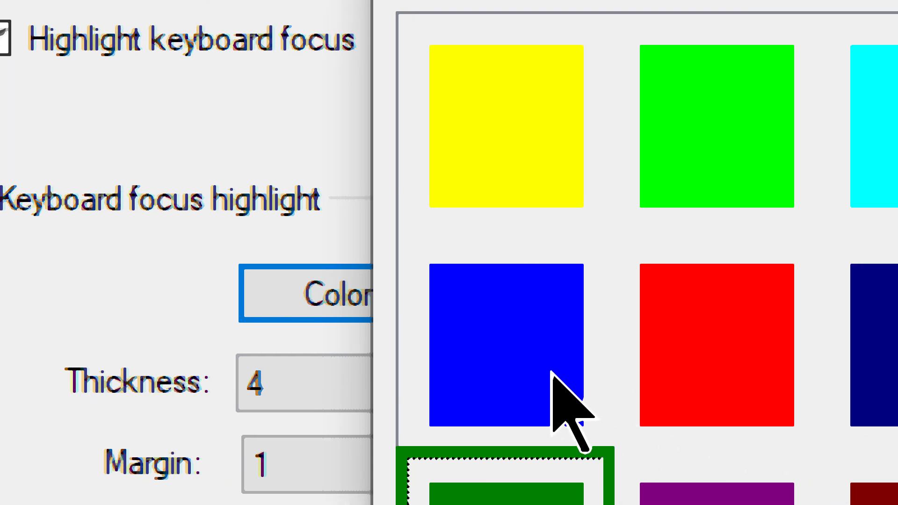
left_click(626, 377)
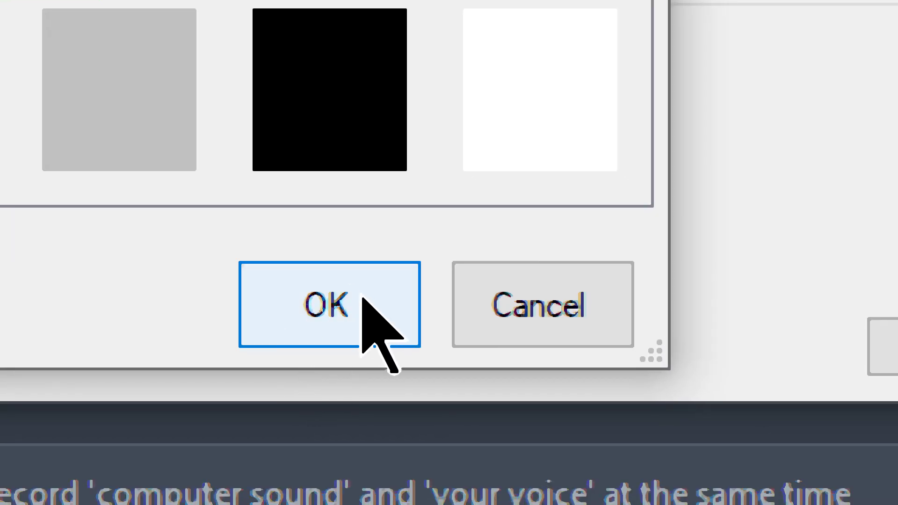
left_click(331, 318)
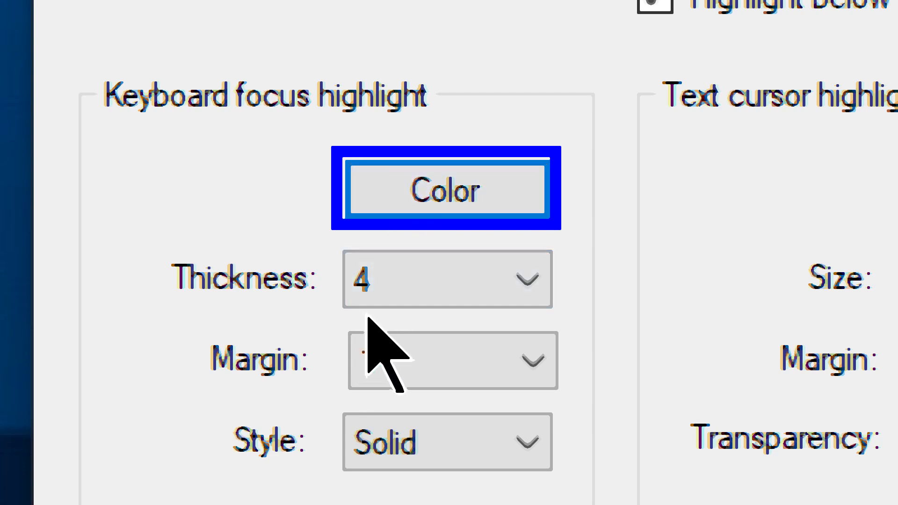
Set the keyboard focus highlight's thickness to 2.
left_click(539, 281)
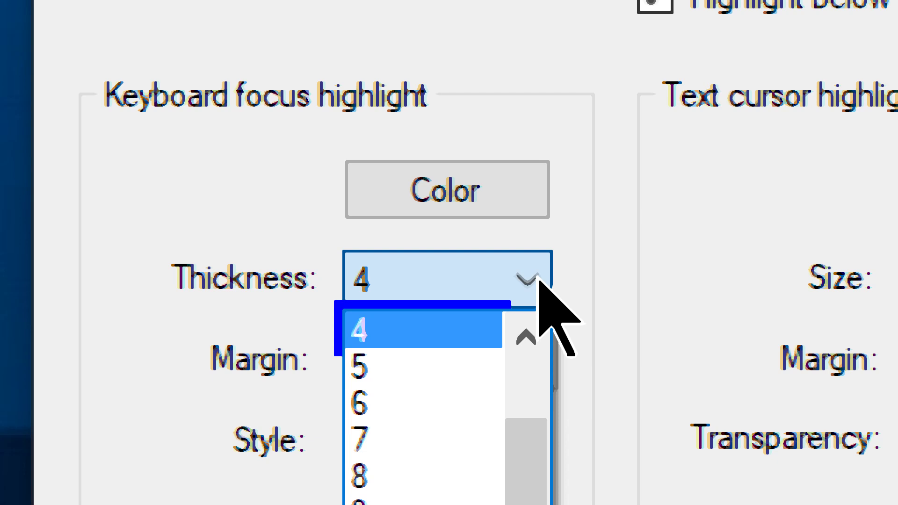
scroll(538, 281, "up", 1)
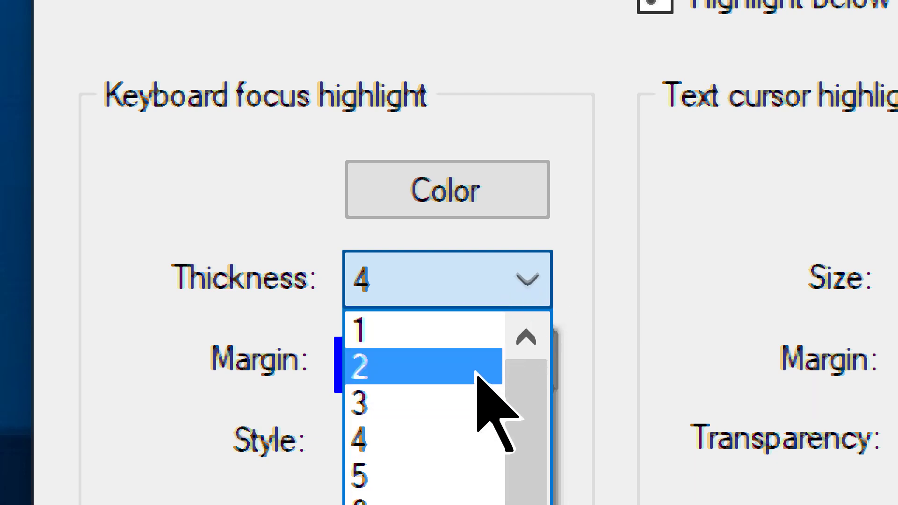
left_click(480, 370)
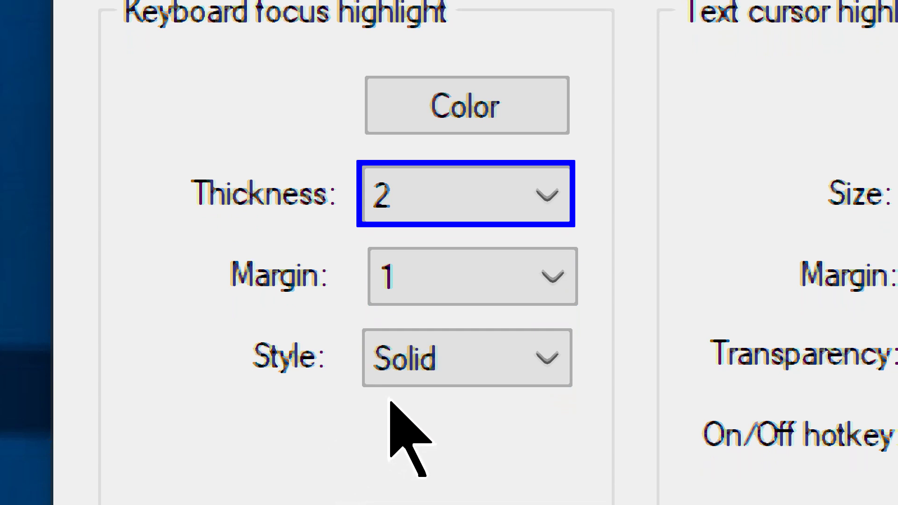
Try the Dash style on the keyboard focus highlight and switch it back to Solid.
left_click(547, 371)
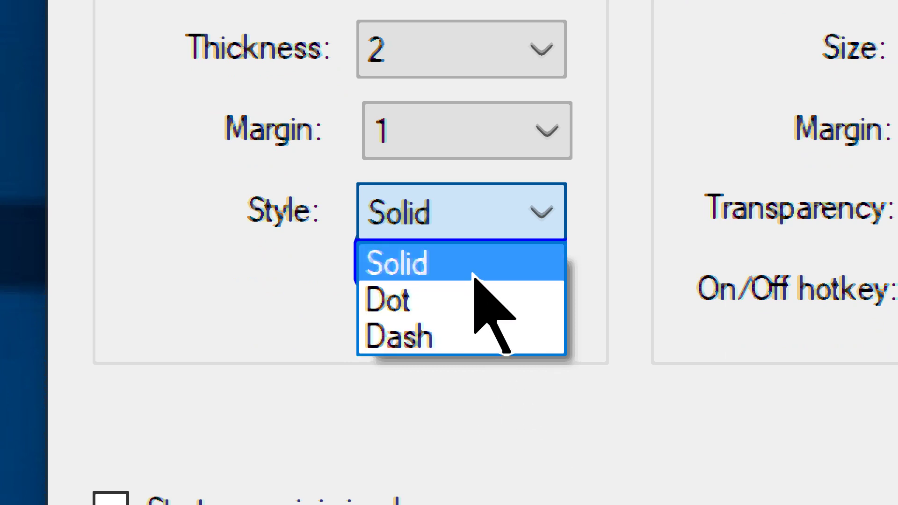
left_click(457, 339)
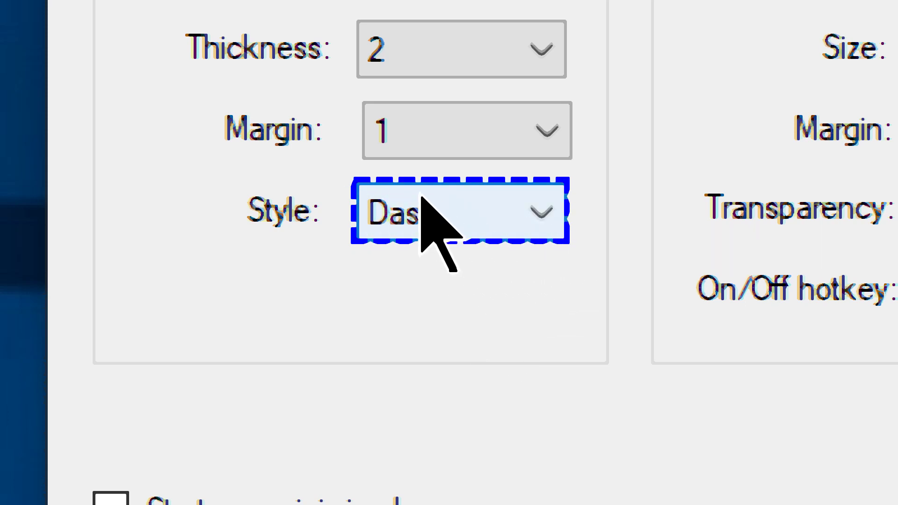
left_click(544, 210)
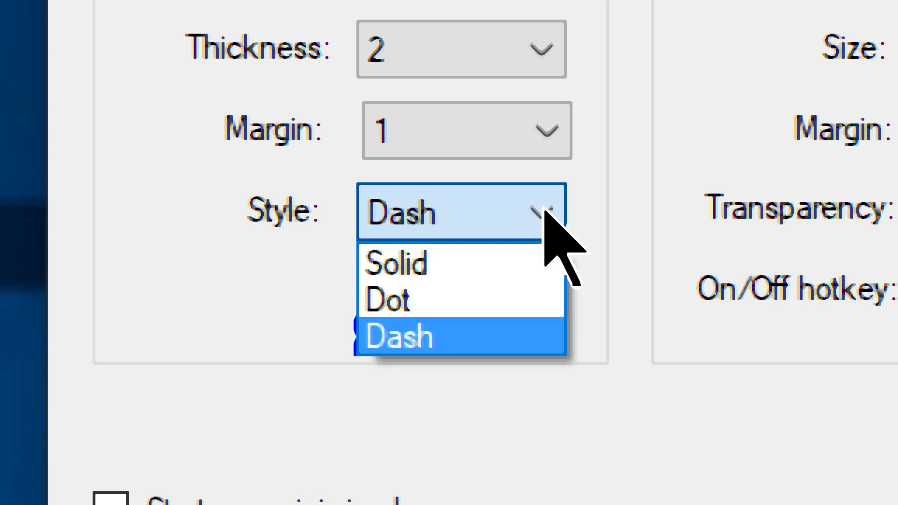
left_click(501, 268)
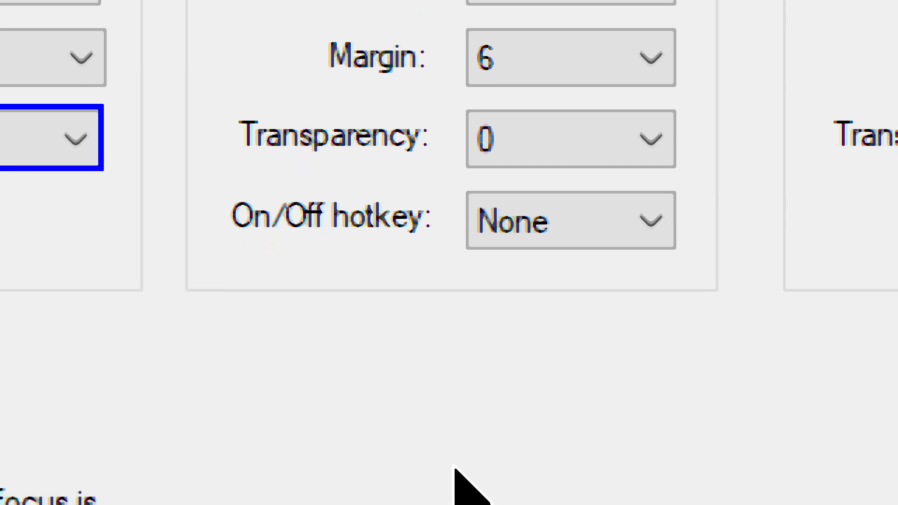
Examine the on/off hotkey choices for the text cursor highlight, keeping None.
left_click(662, 224)
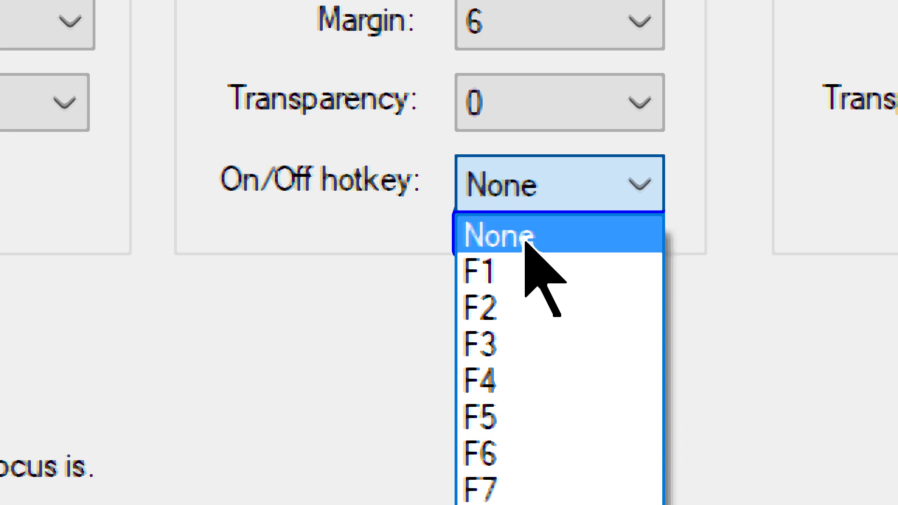
left_click(525, 240)
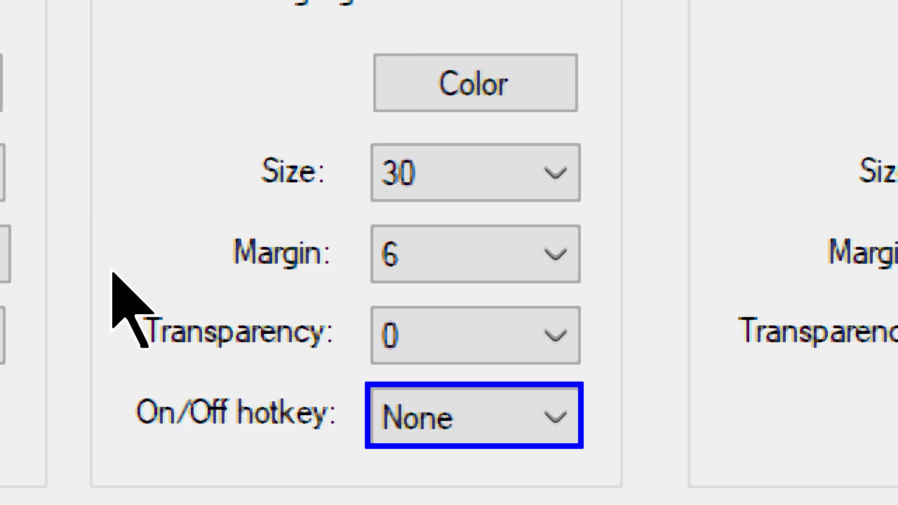
Search Windows for "notepad" and open Notepad with a blank document.
key("super")
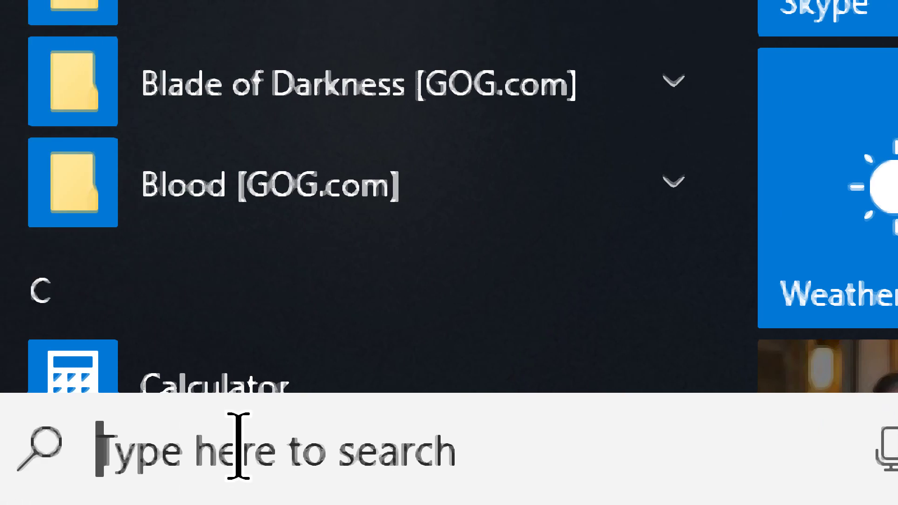
left_click(252, 450)
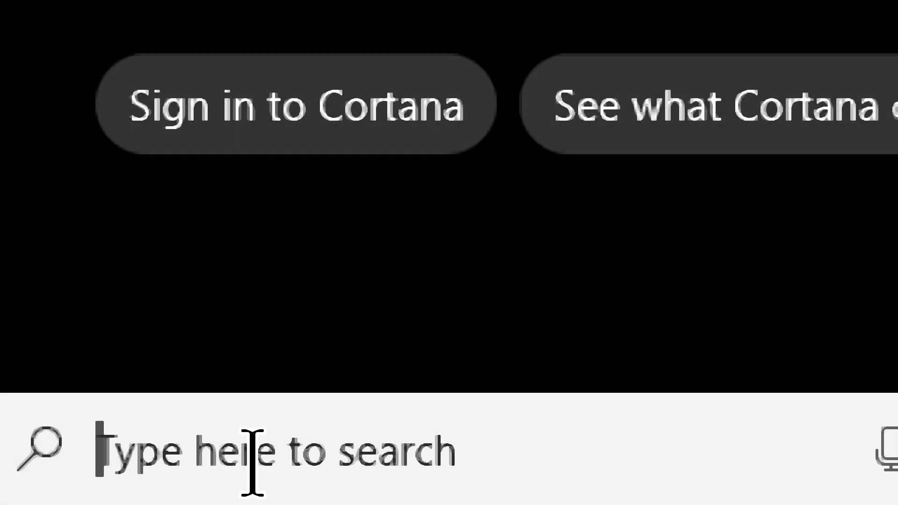
type("notepad")
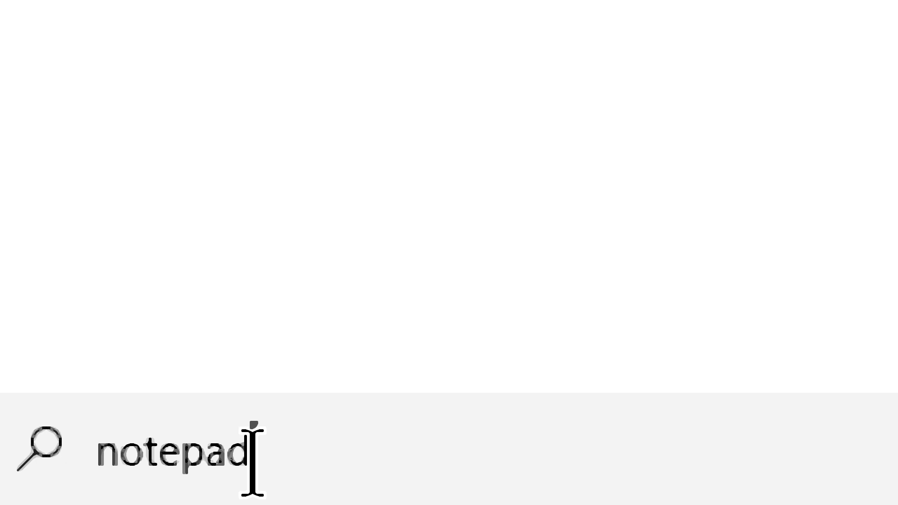
key("Return")
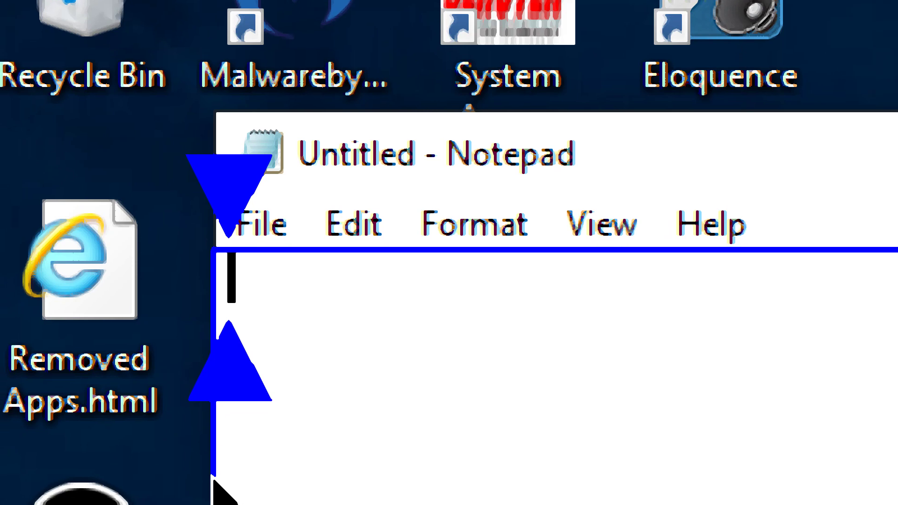
Write "Hello, this is just a demo of Hocus Focus." on the first line of the Notepad document.
type("Hello, this is j")
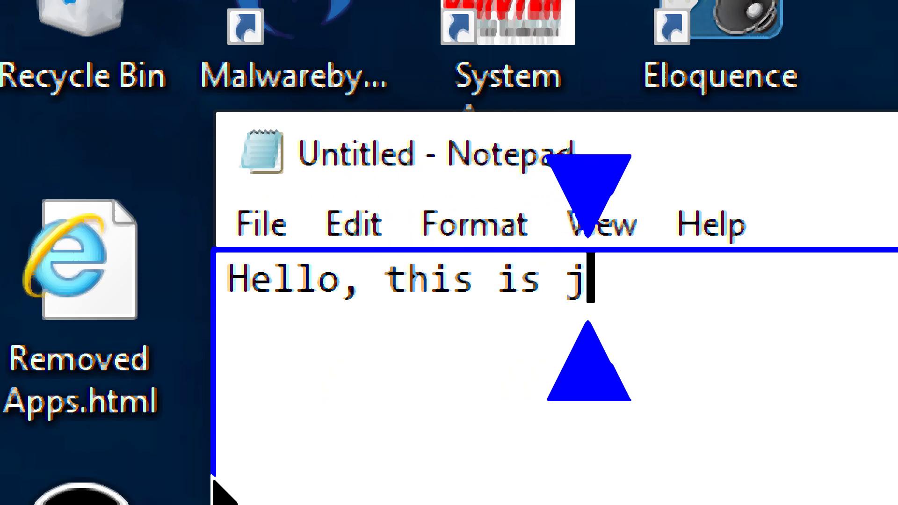
type("ust a demo of ")
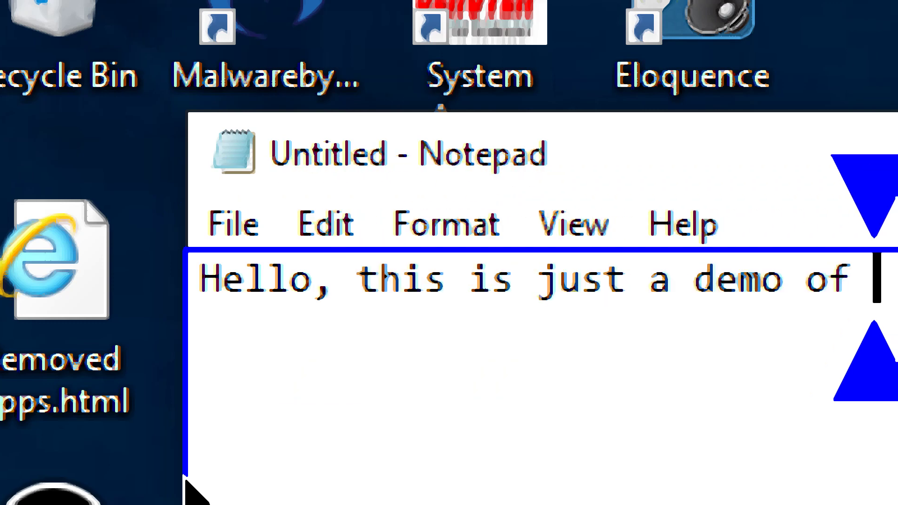
type("Hocus")
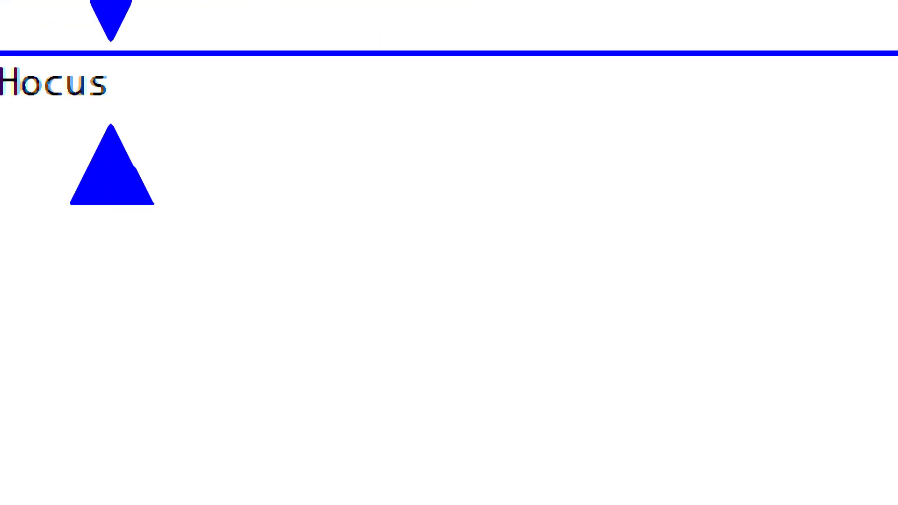
type(" Focus.")
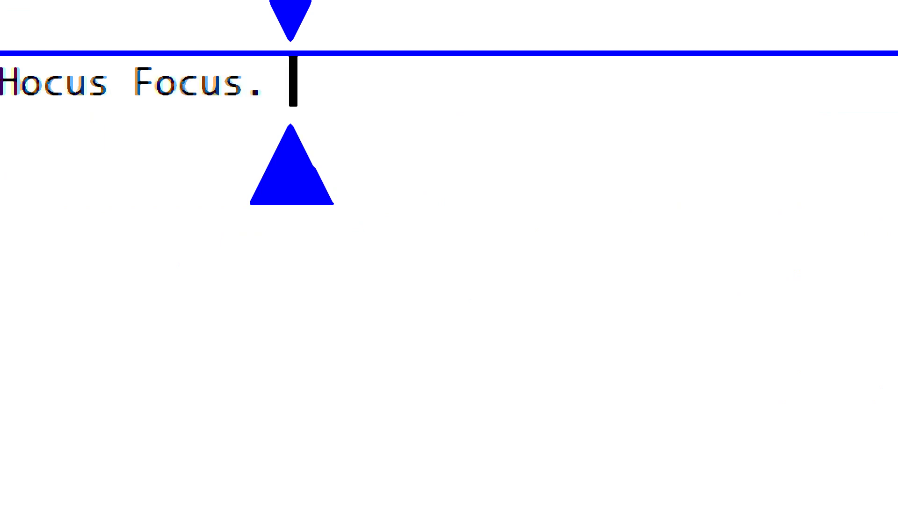
Leave a blank line, write "I'm just typing some more stuff." followed by a new line, and place the text cursor inside the word "some".
key("Return")
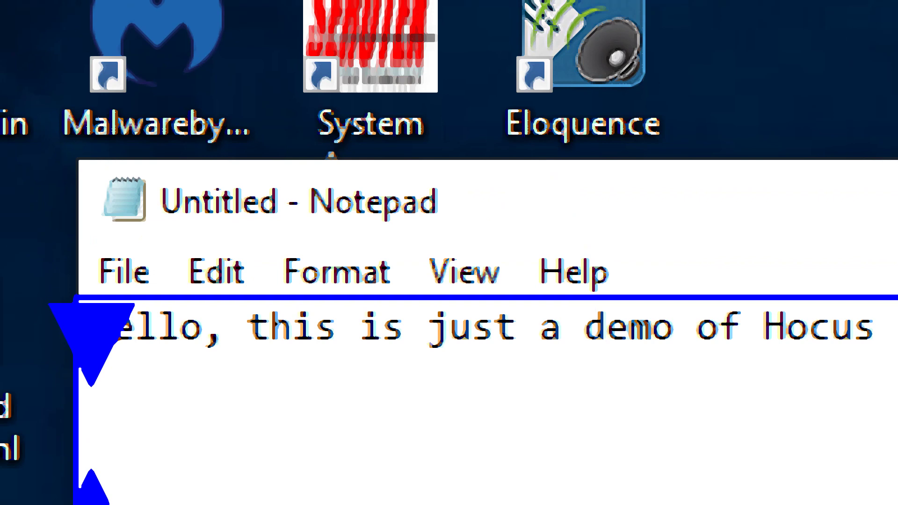
type("I'm just s")
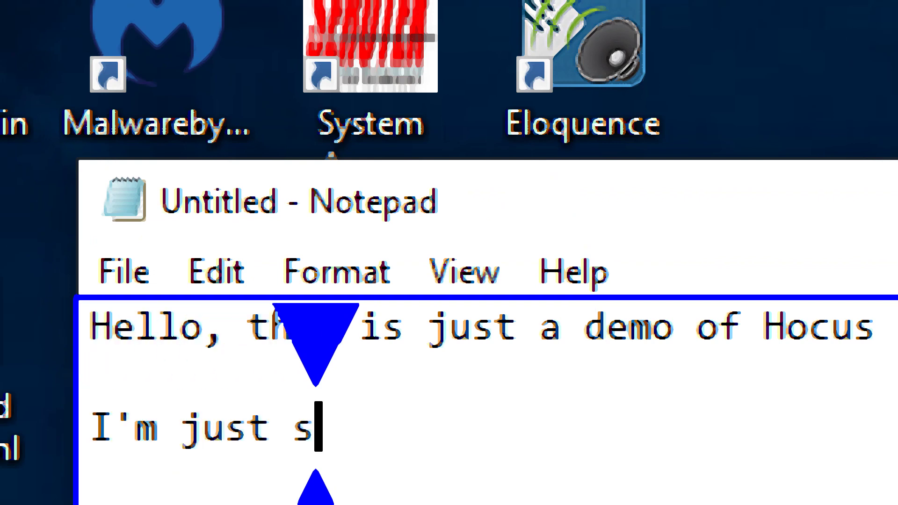
key("BackSpace")
type("typing some")
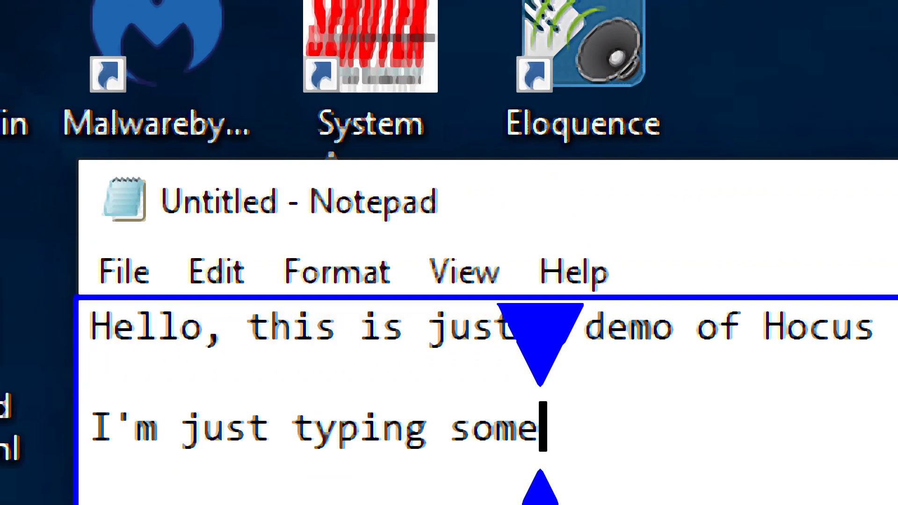
type(" more stuff.")
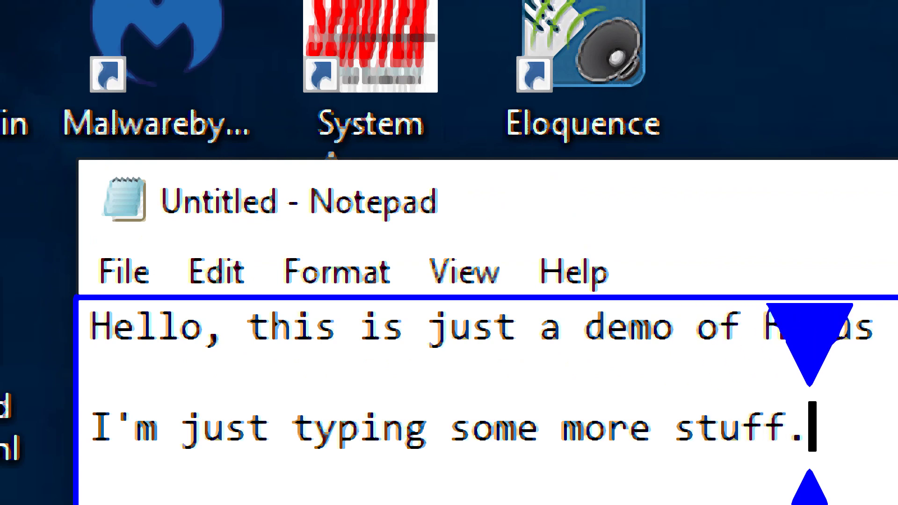
key("Return")
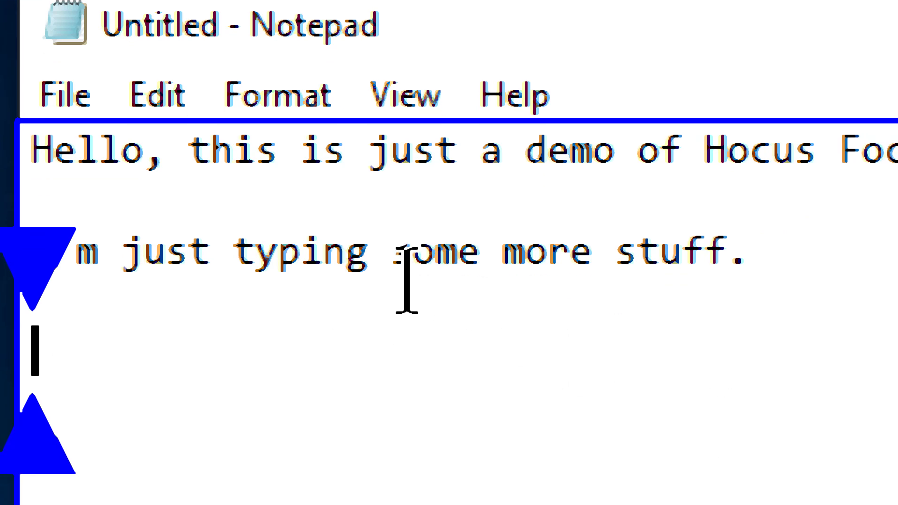
left_click(434, 237)
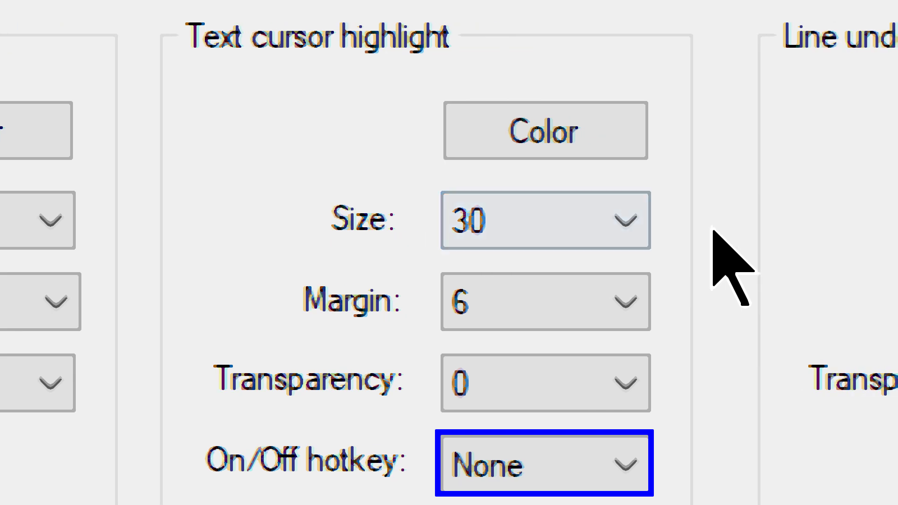
Switch to the Hocus Focus settings and set the text cursor highlight's size to 15.
left_click(731, 234)
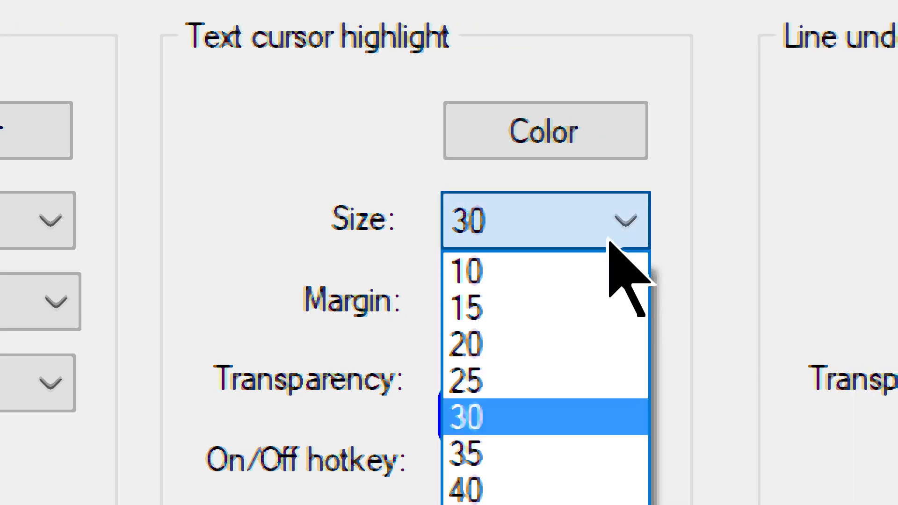
left_click(521, 312)
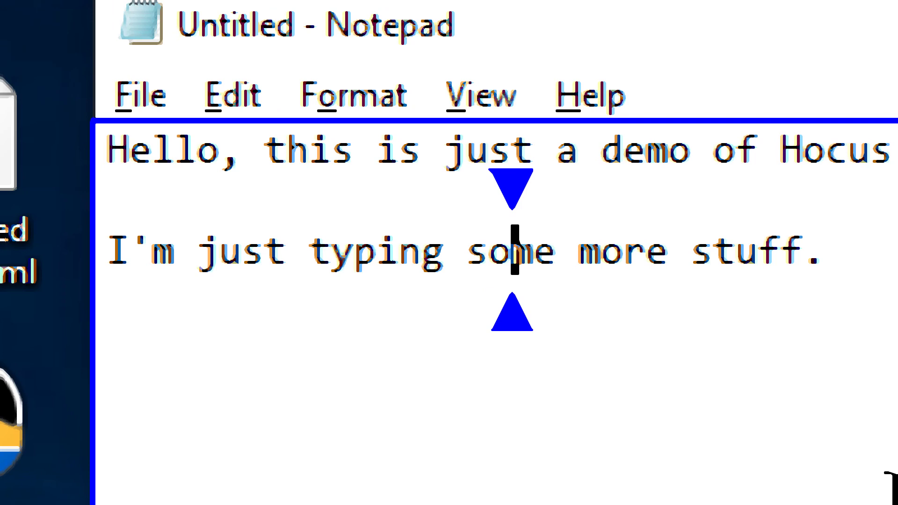
Write "This is another sentence. I want to see how the spacing effects the cursor." on the next Notepad line and place the cursor inside "sentence".
key("Down")
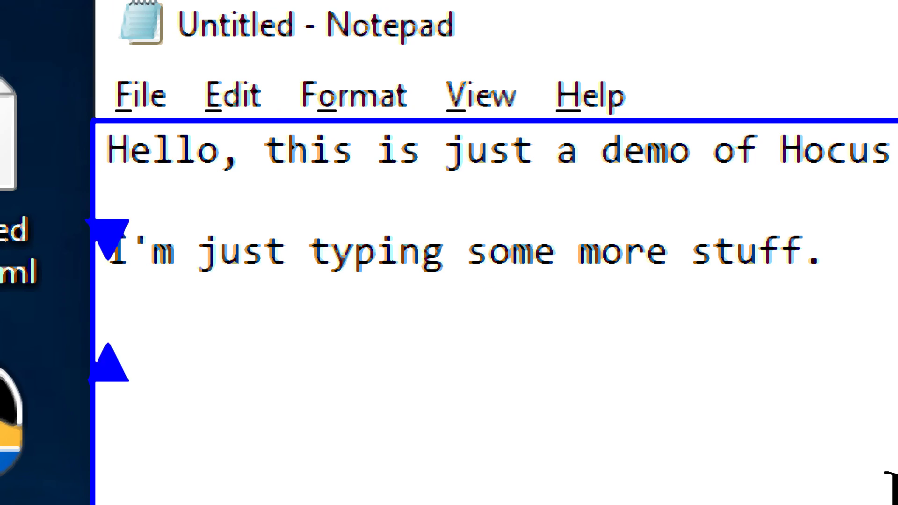
type("T")
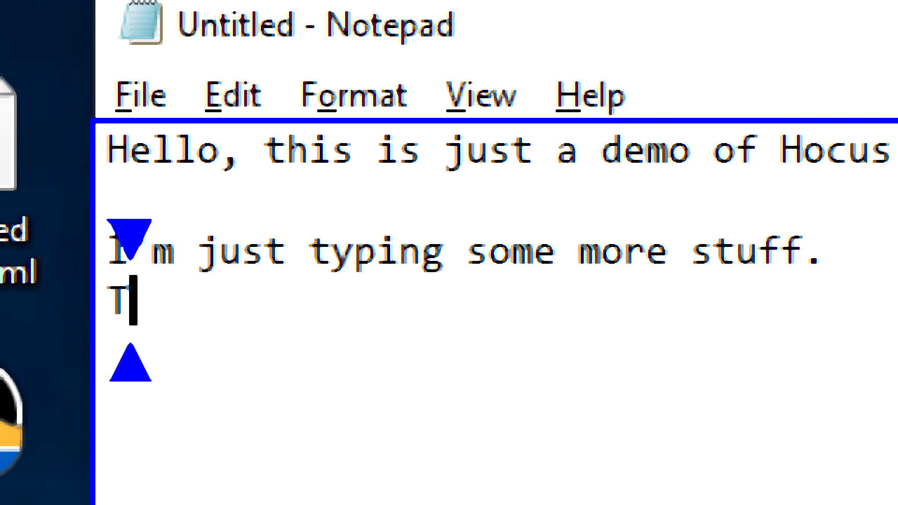
type("his is another sent")
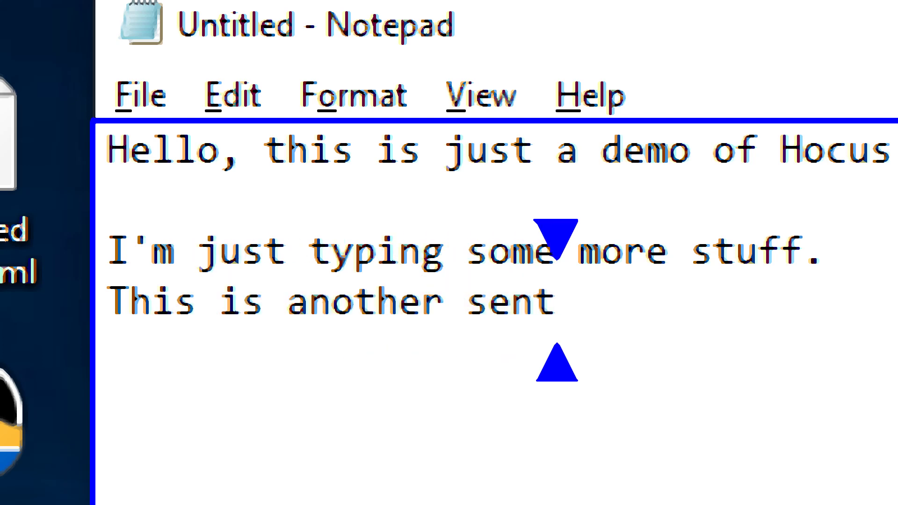
type("ence.  ")
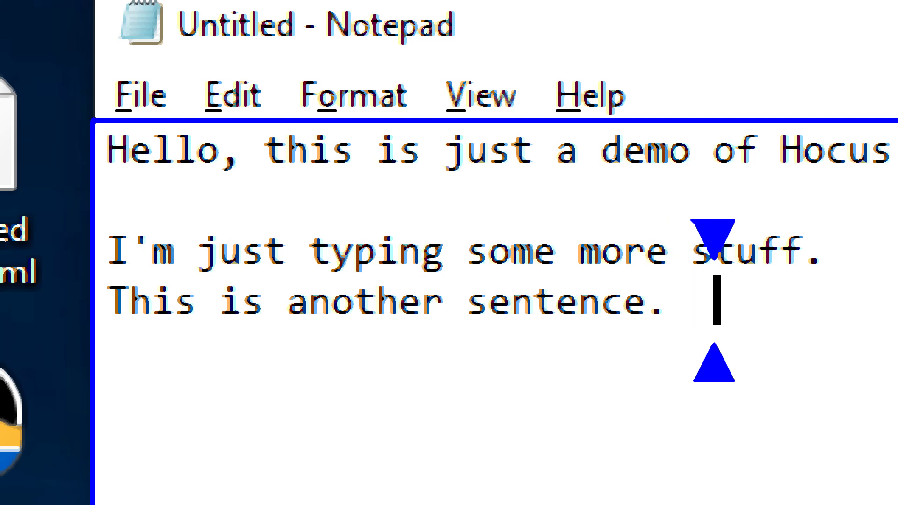
type("I want to see")
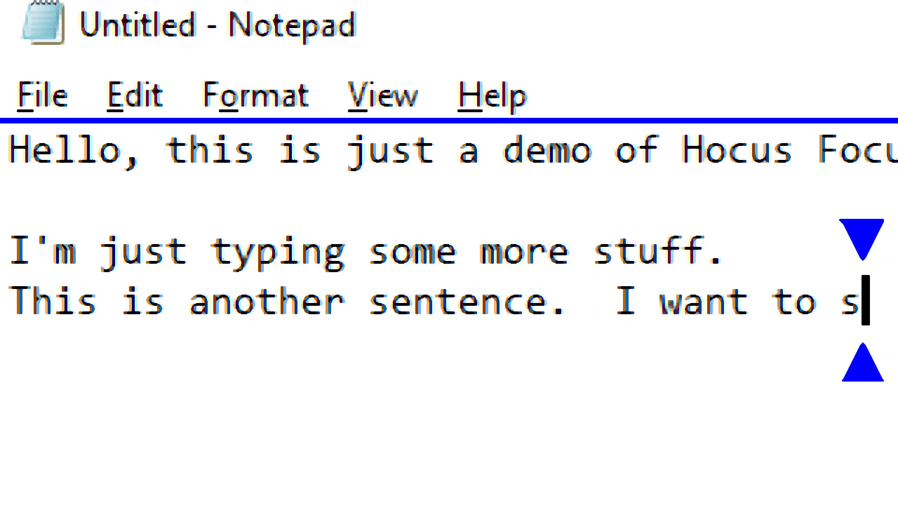
type(" how the spacing ")
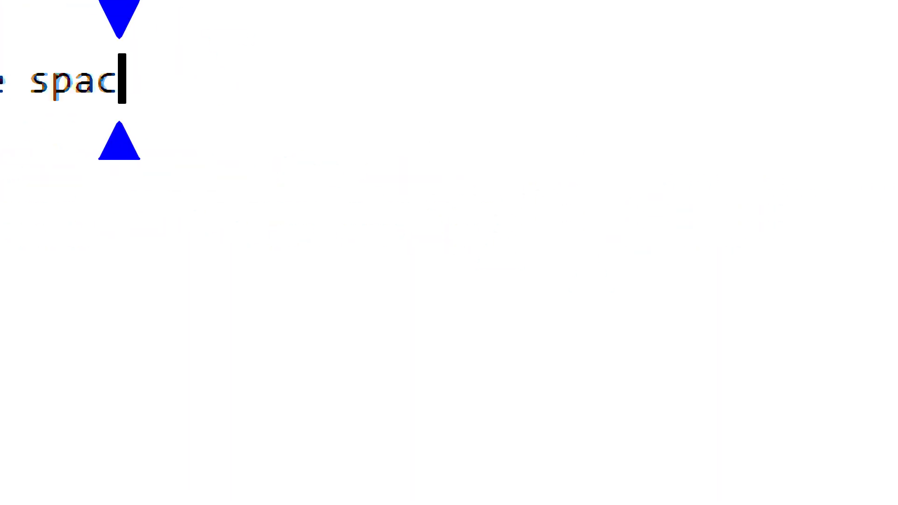
type("effects ")
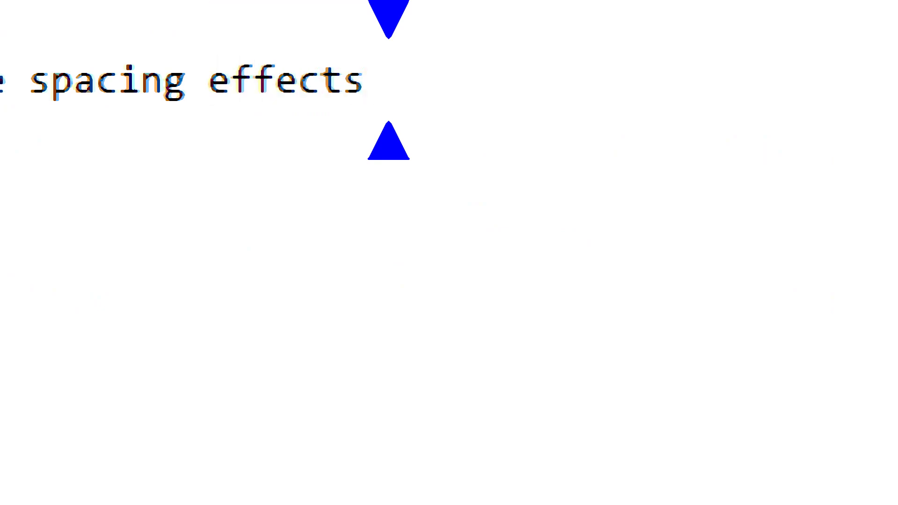
type("the cursor")
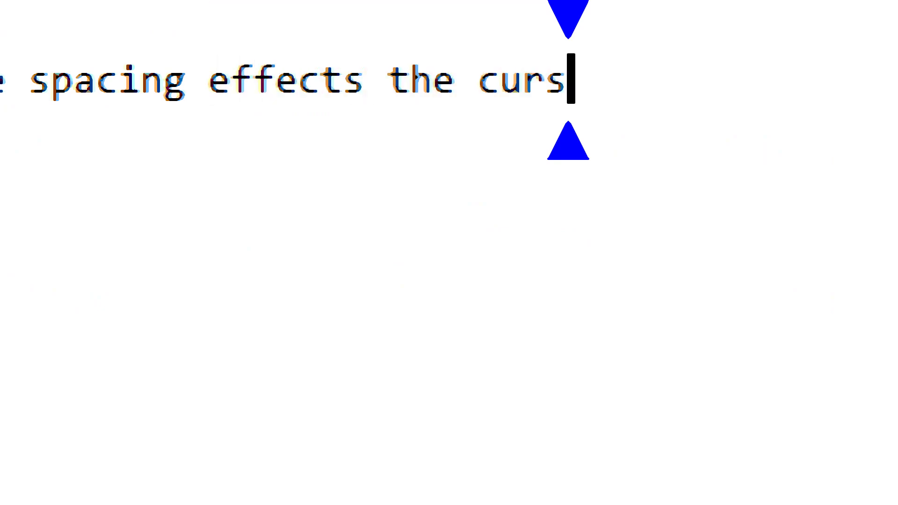
type(".")
key("Return")
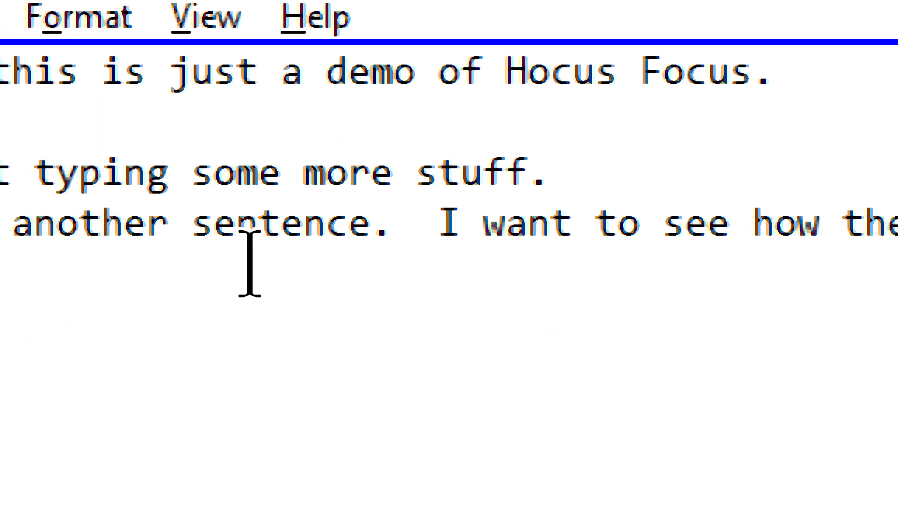
left_click(287, 226)
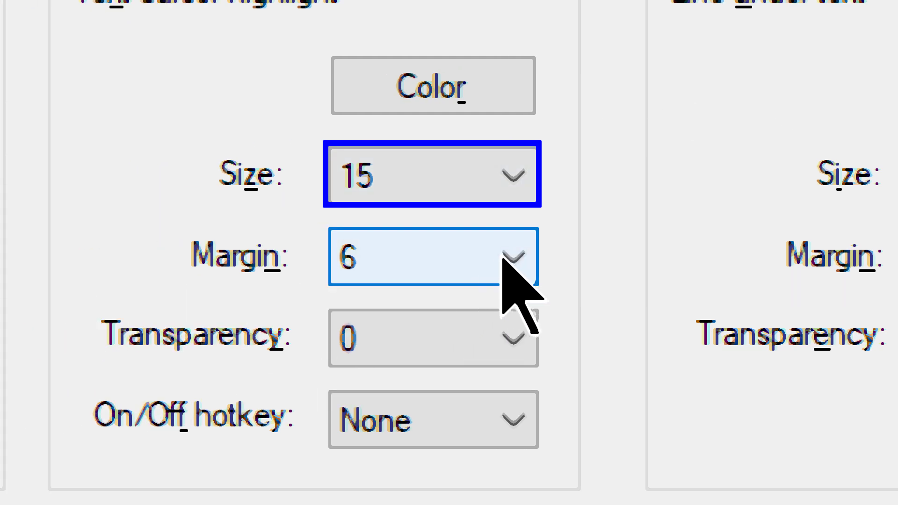
In the Hocus Focus settings, try the text cursor highlight's margin at 4 and at 2.
left_click(503, 258)
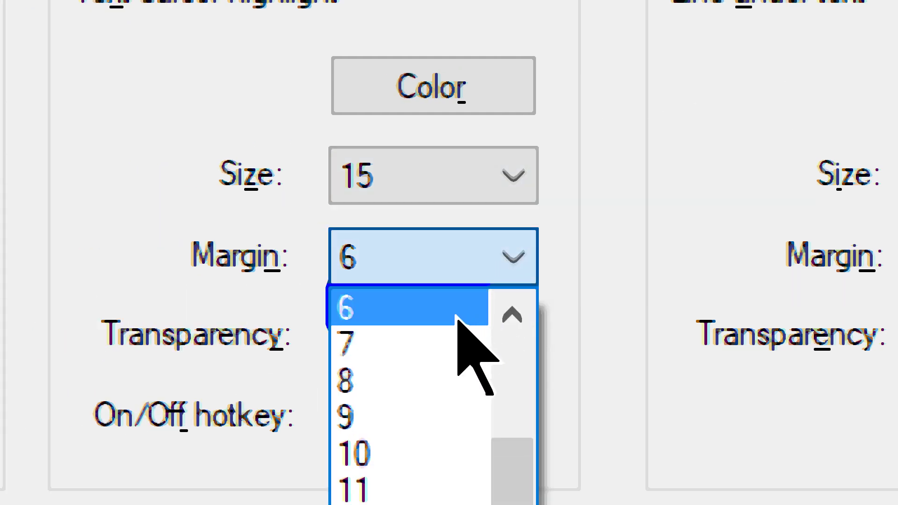
scroll(452, 341, "up", 2)
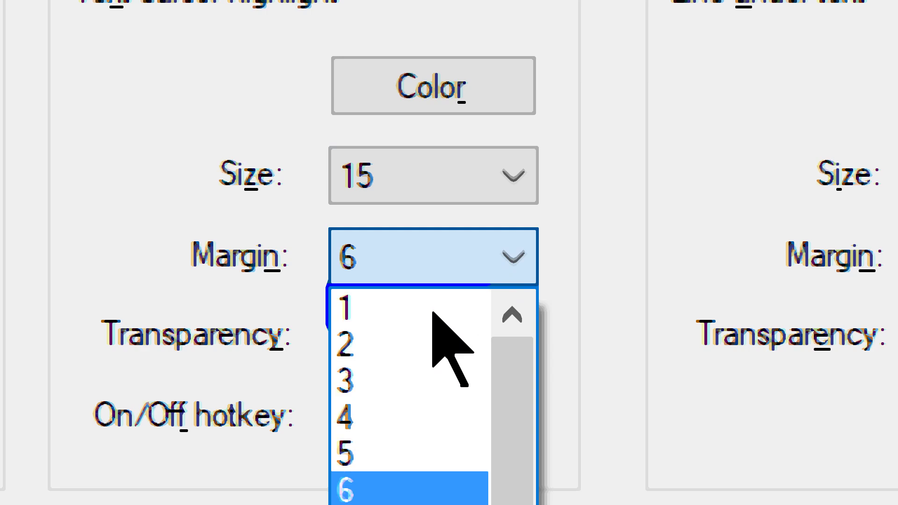
left_click(391, 427)
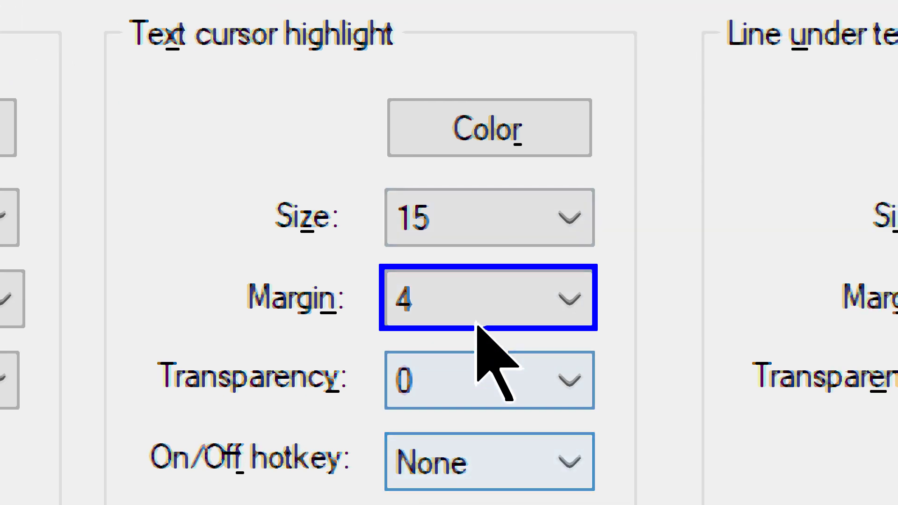
left_click(582, 365)
scroll(468, 299, "up", 1)
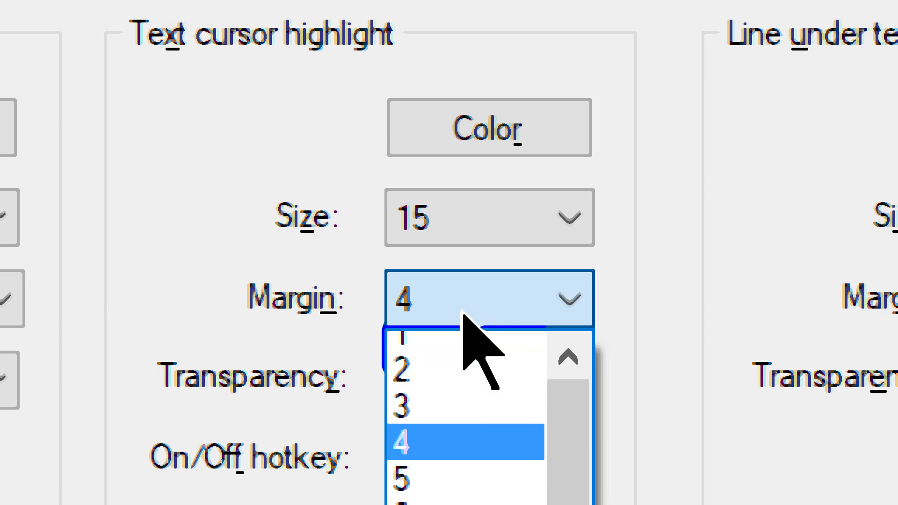
left_click(470, 395)
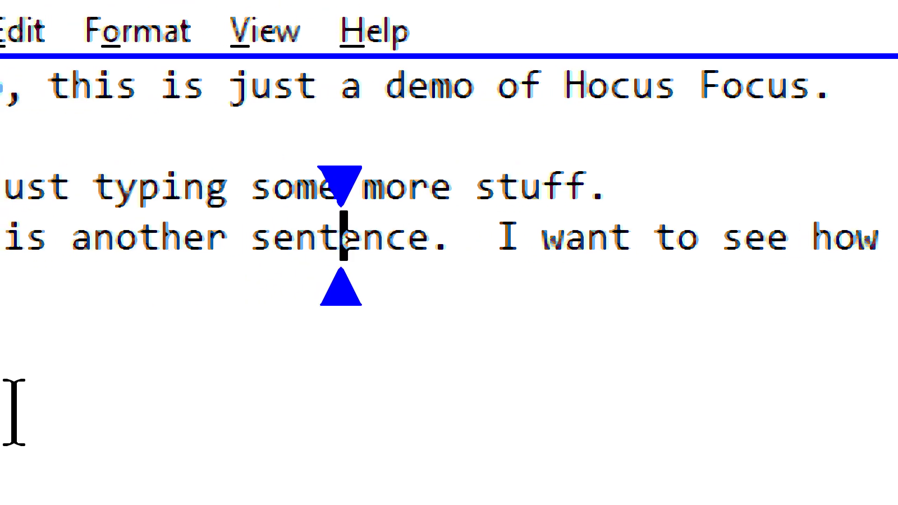
Move the text cursor back and forth within the word "sentence" in Notepad to examine the highlight's spacing.
key("Right")
key("Right")
key("Right")
key("Right")
key("Left")
key("Left")
key("Left")
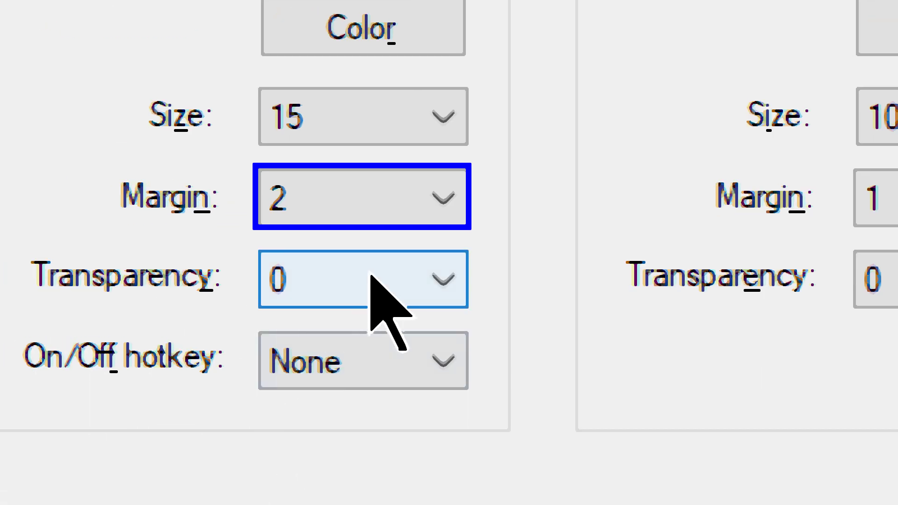
Back in the Hocus Focus settings, try the text cursor highlight's margin at 4 and at 1.
left_click(384, 207)
left_click(369, 315)
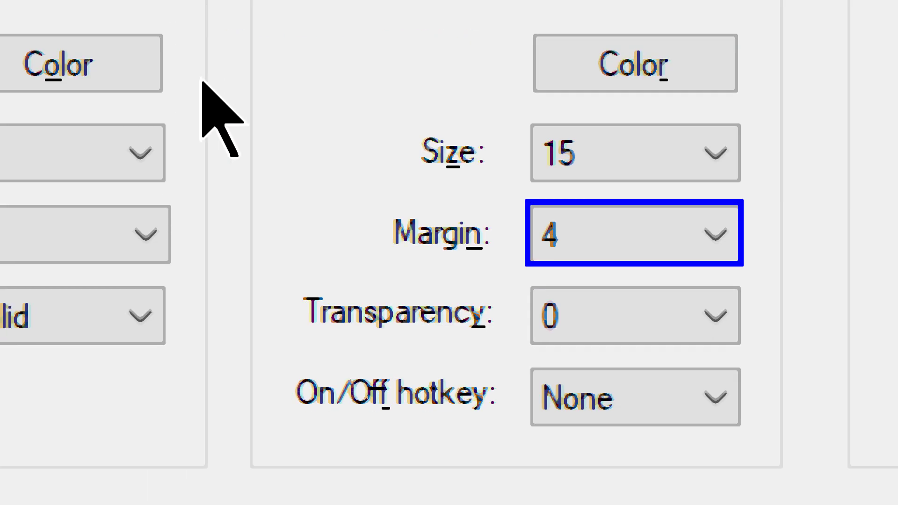
left_click(562, 218)
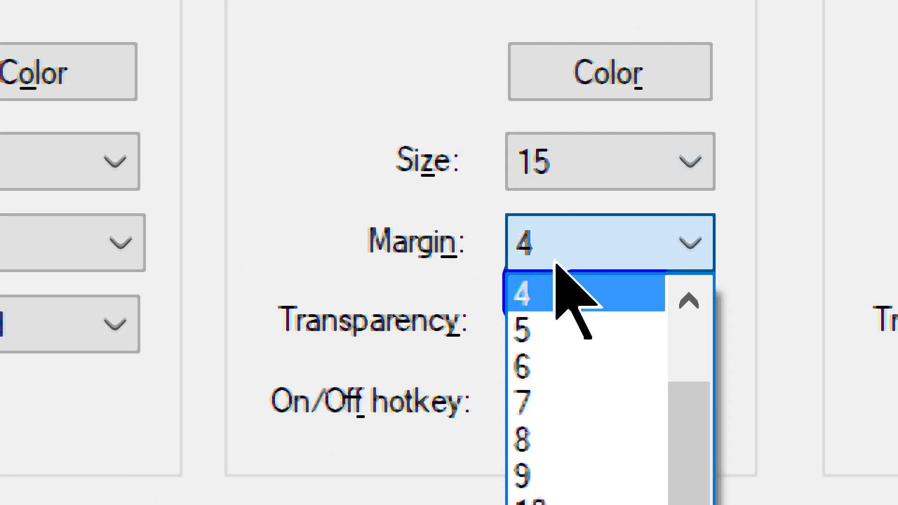
scroll(527, 315, "up", 1)
left_click(567, 297)
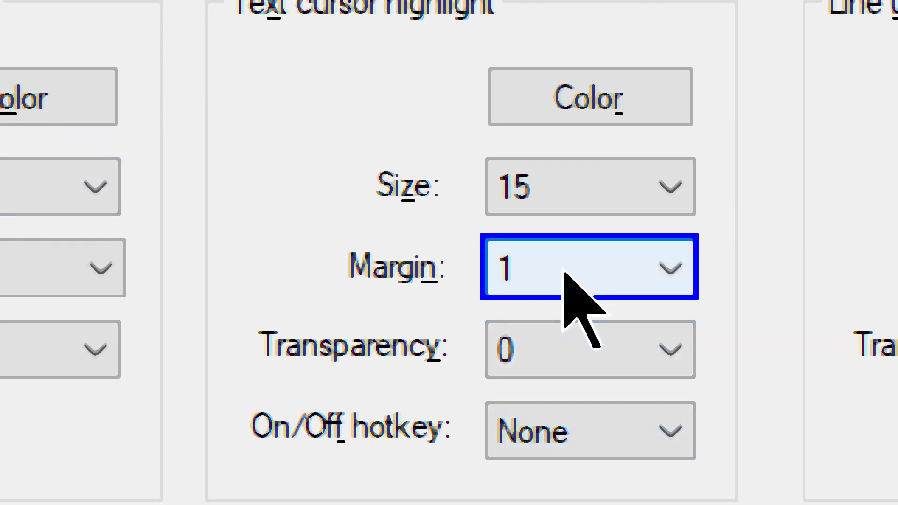
Change the text cursor highlight's margin to 2 and finally to 3.
left_click(563, 273)
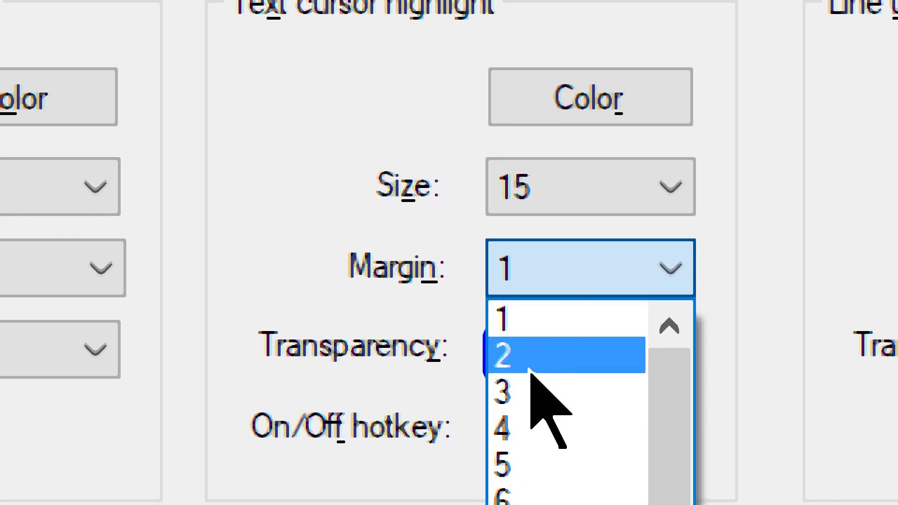
left_click(530, 370)
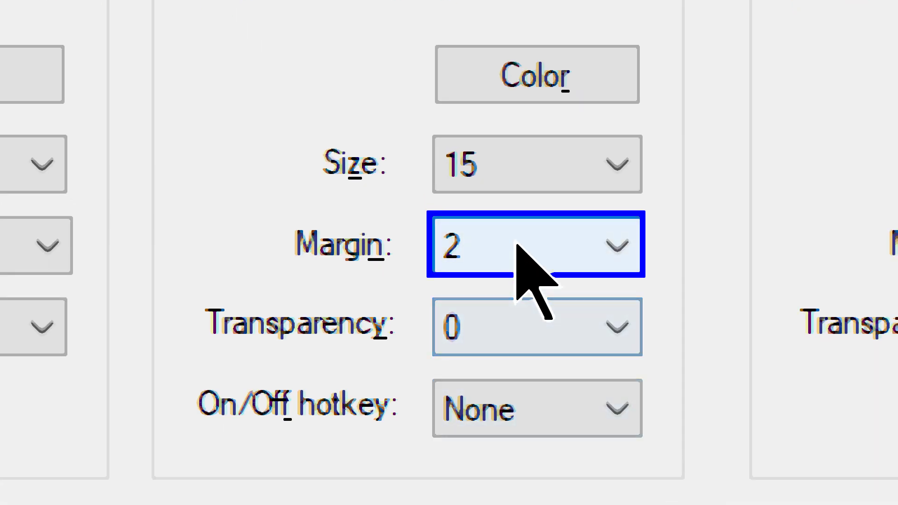
left_click(760, 499)
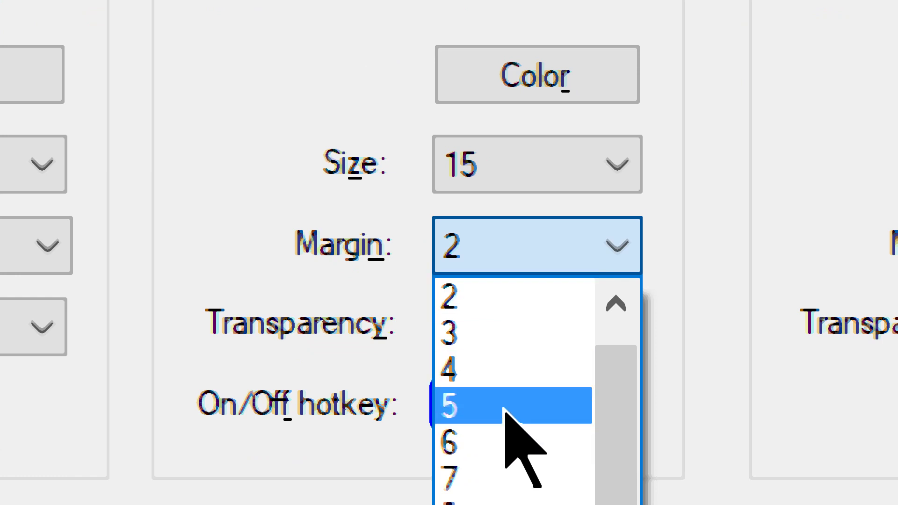
left_click(488, 345)
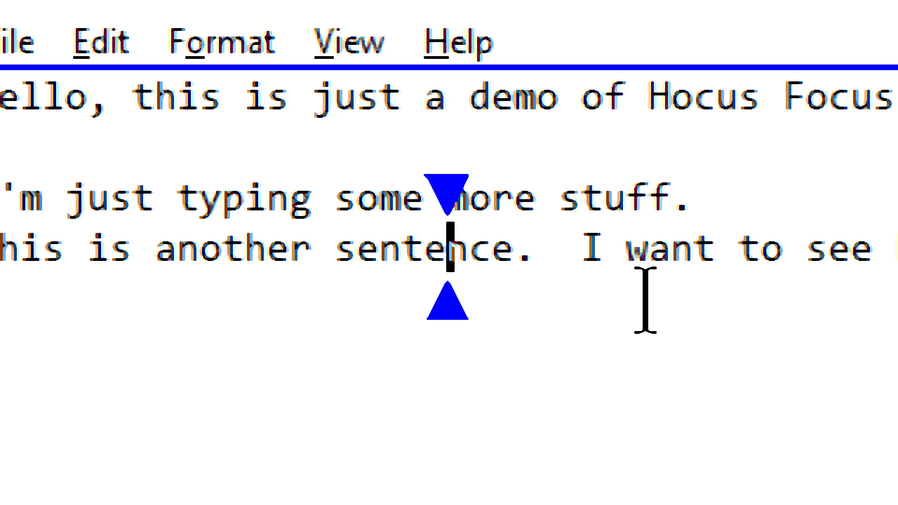
Turn on the Windows color filter, search Windows for "color filter", and select the Inverted filter in its settings.
key("ctrl+super+c")
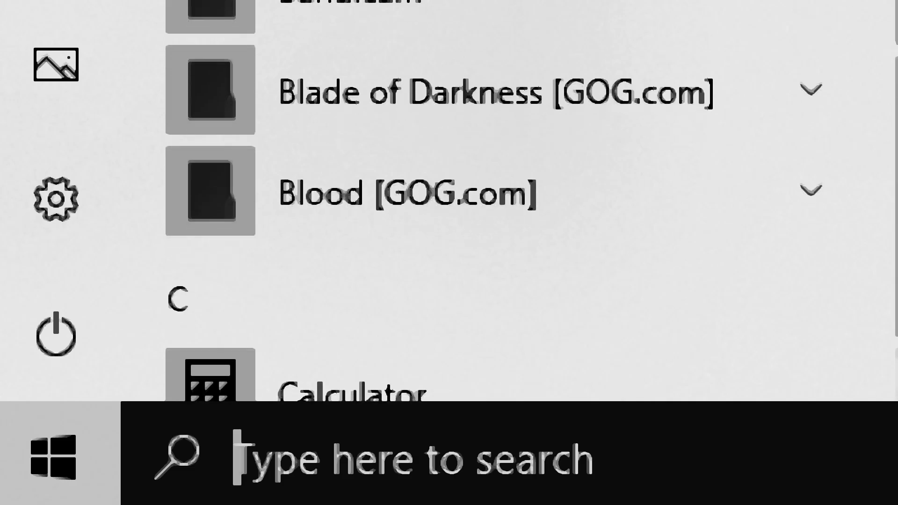
type("color filter")
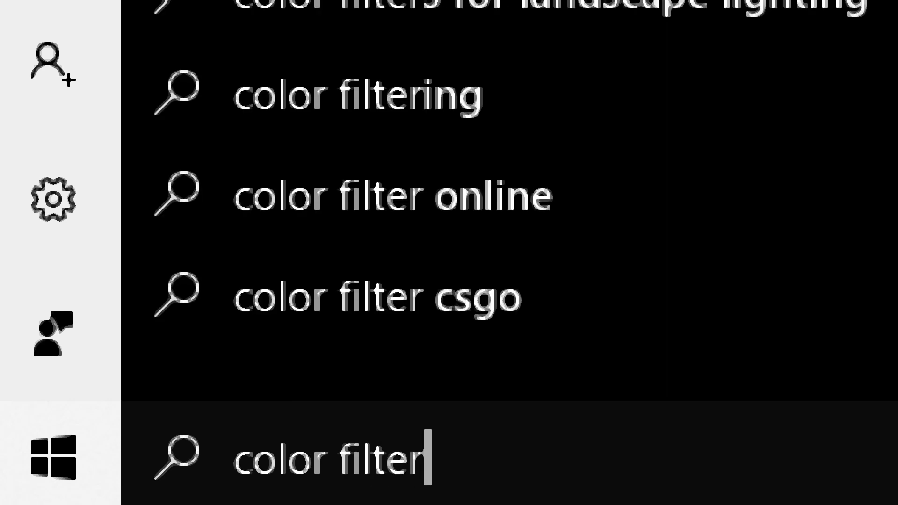
key("Return")
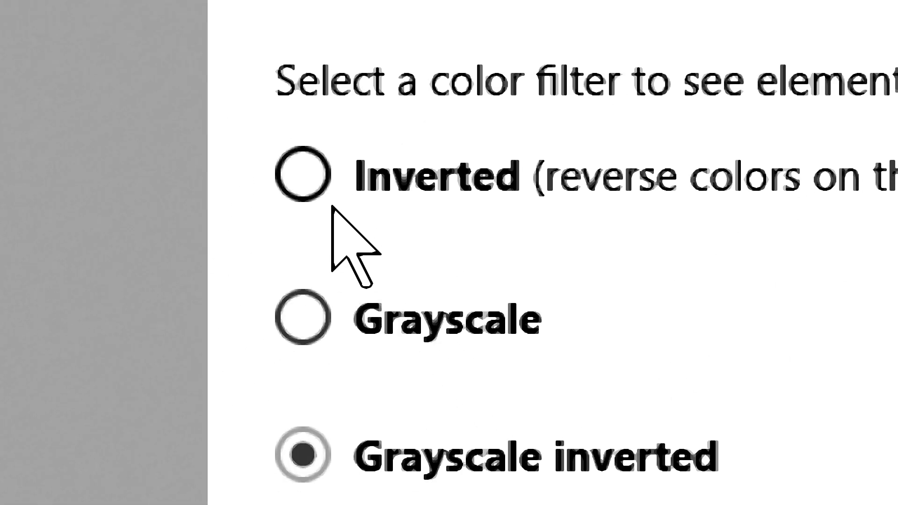
left_click(310, 197)
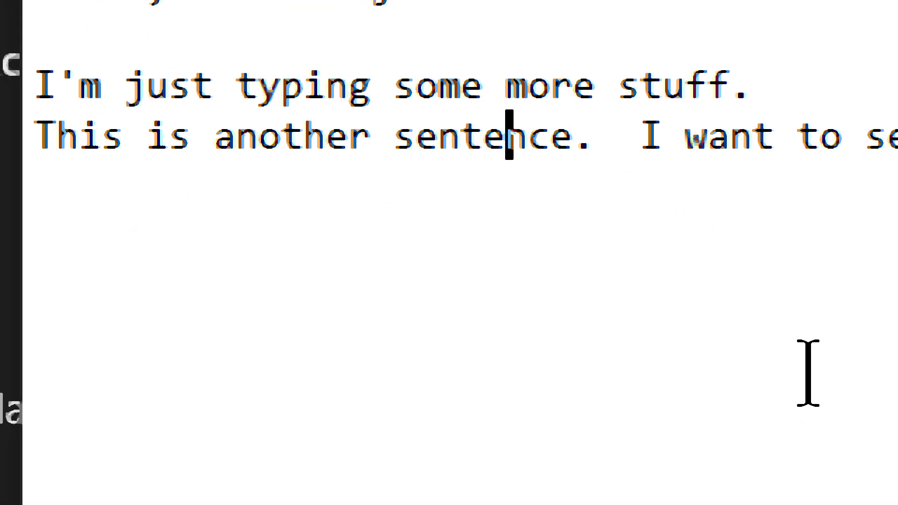
Invert the magnified screen's colors over the Notepad document and switch to the Hocus Focus window.
left_click(388, 133)
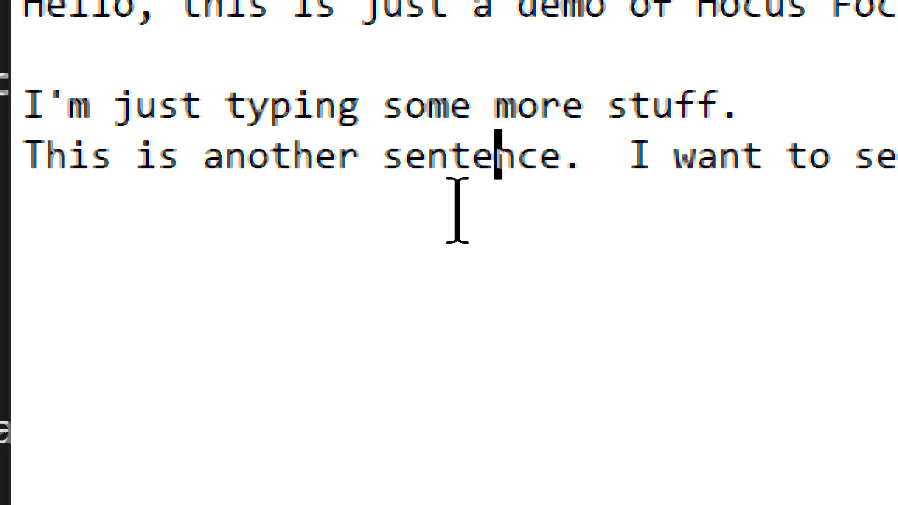
key("ctrl+alt+i")
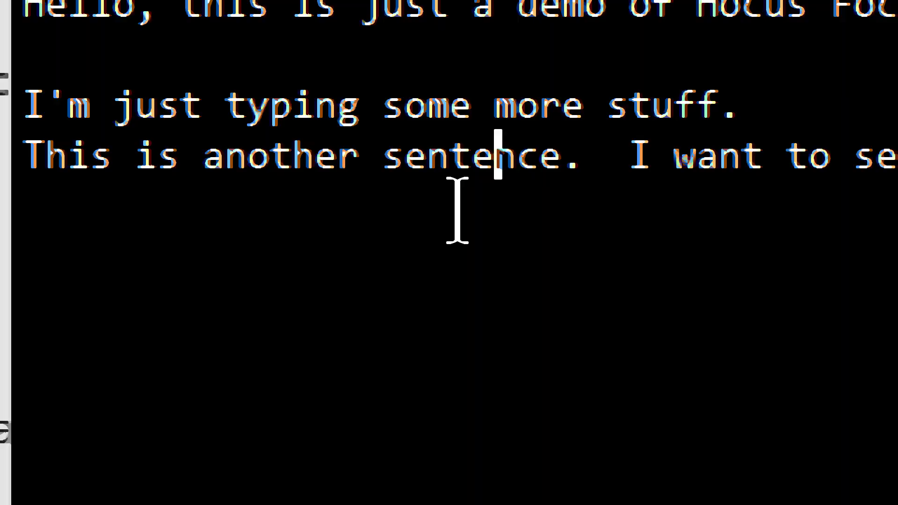
key("super+Escape")
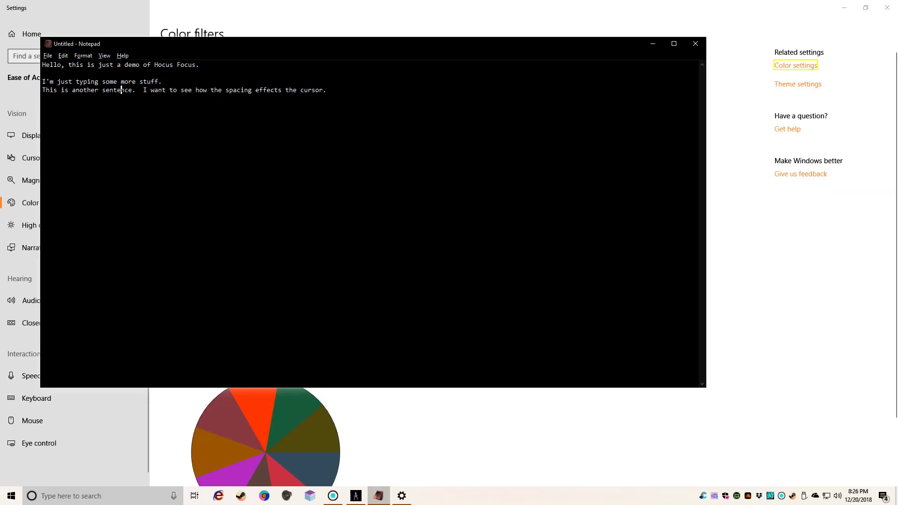
key("alt+Tab")
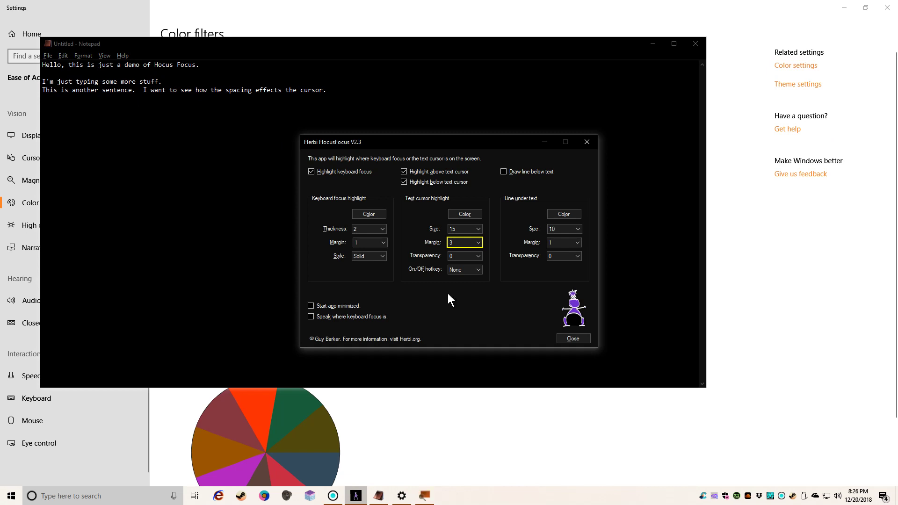
Search Windows for "word", open Word and start a blank document.
key("super+plus")
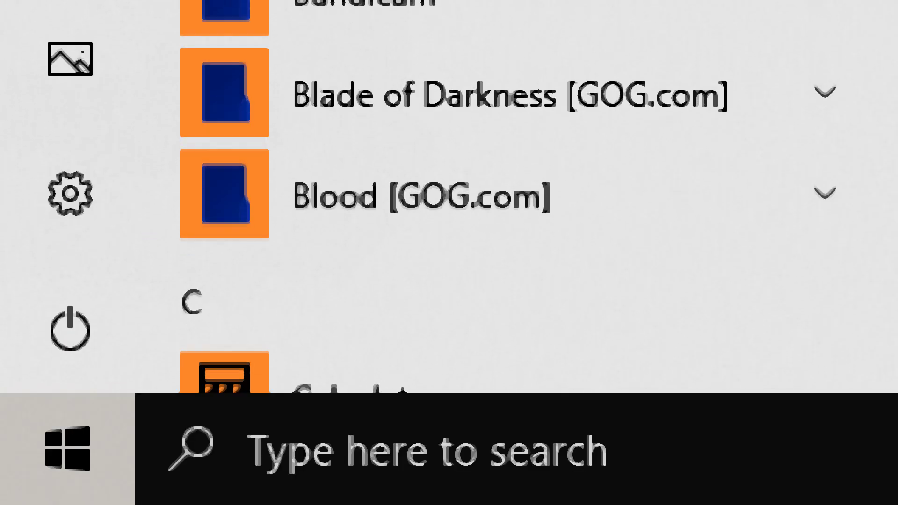
type("word")
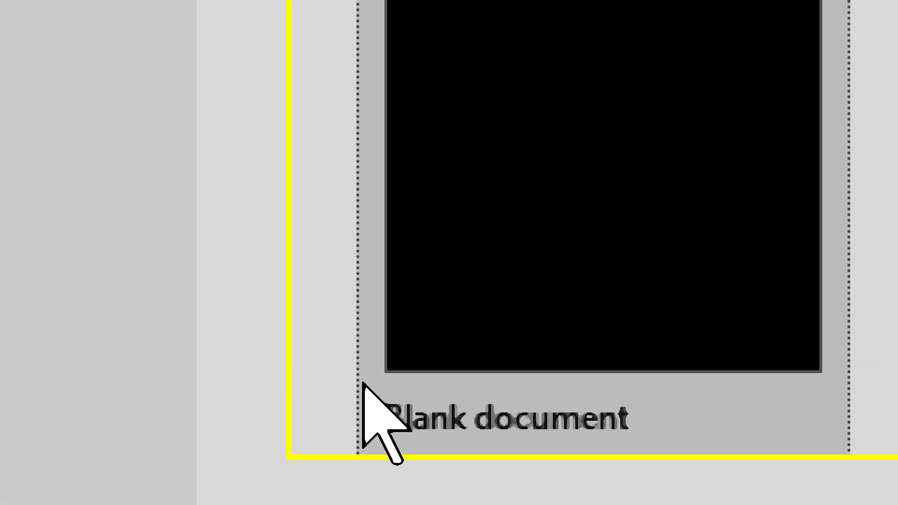
left_click(548, 189)
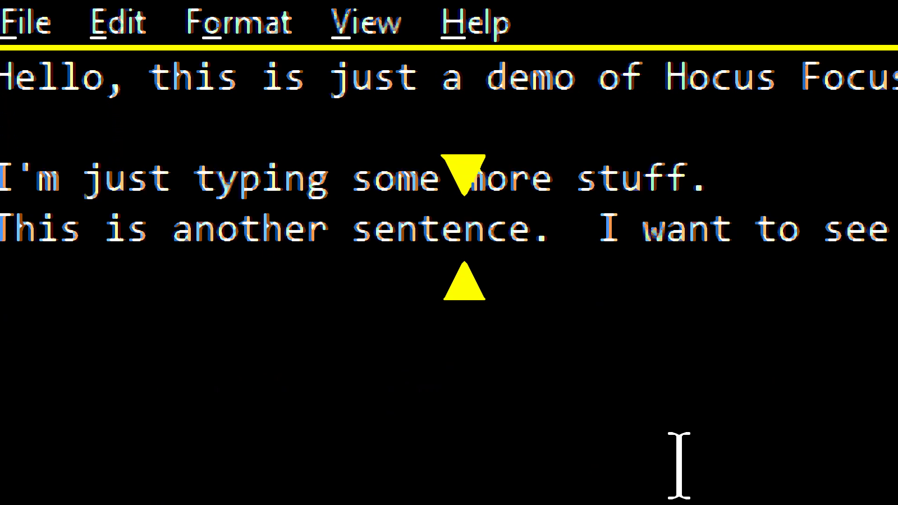
Return to the Notepad document and turn off the inverted screen colors.
key("ctrl+alt+i")
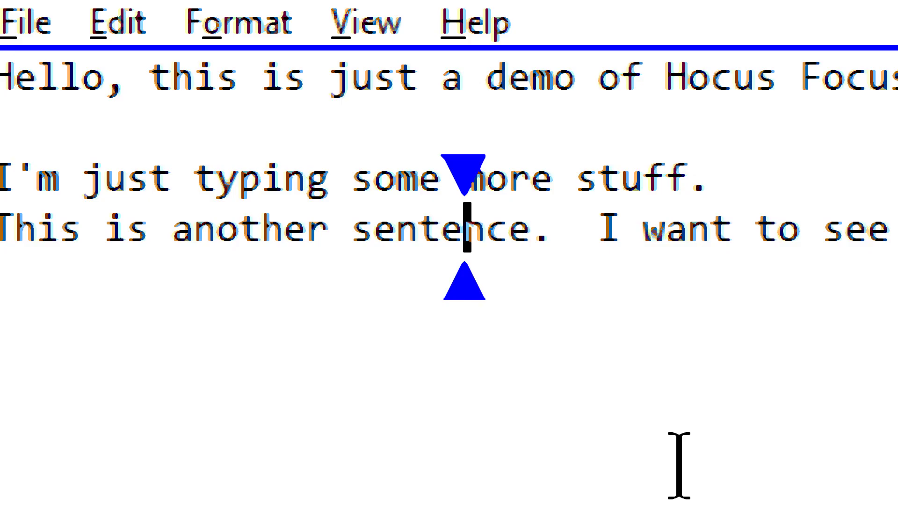
Invert the screen colors over the Notepad document and restore the normal colors.
key("ctrl+alt+i")
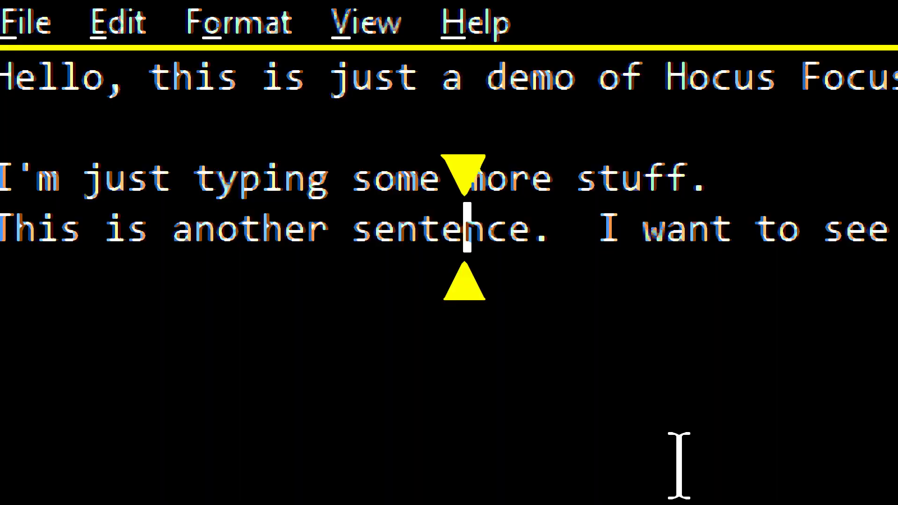
key("ctrl+alt+i")
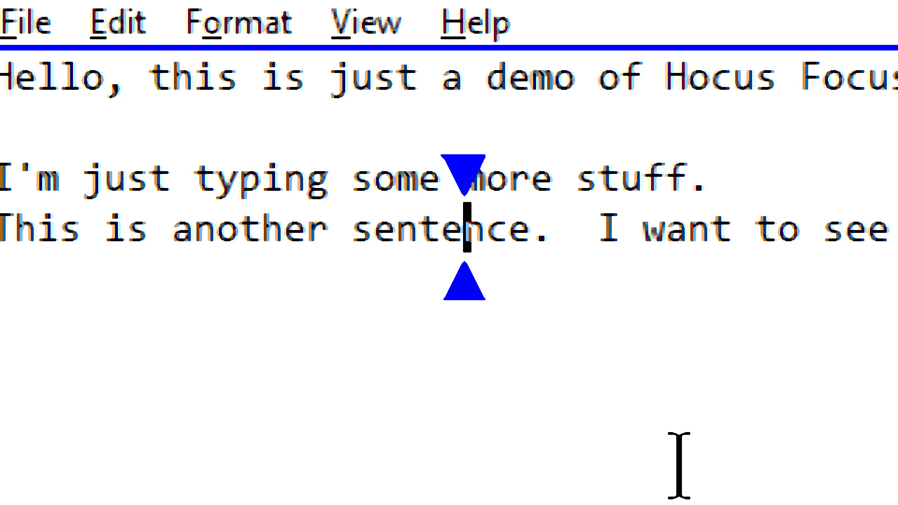
Search Windows for "wordpad" and open it, and return to Notepad to insert an "n" in the word "sentence".
key("super")
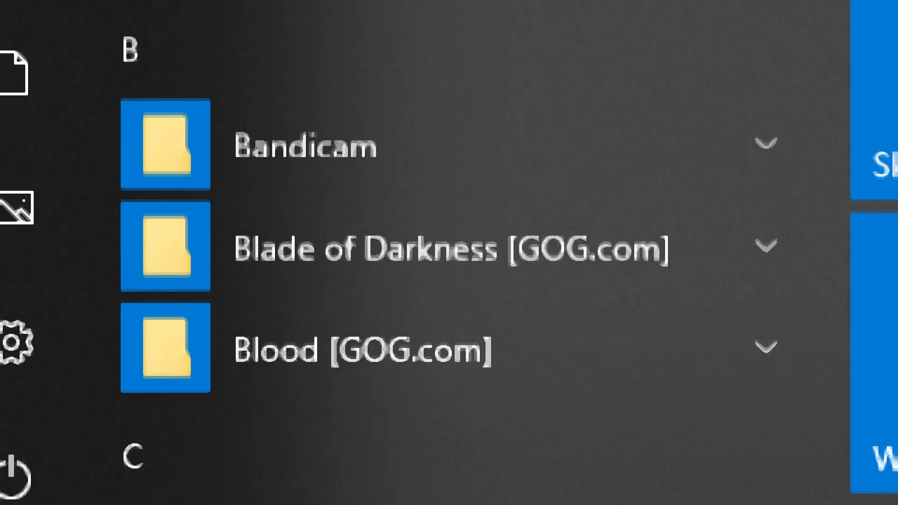
type("wordpad")
key("Return")
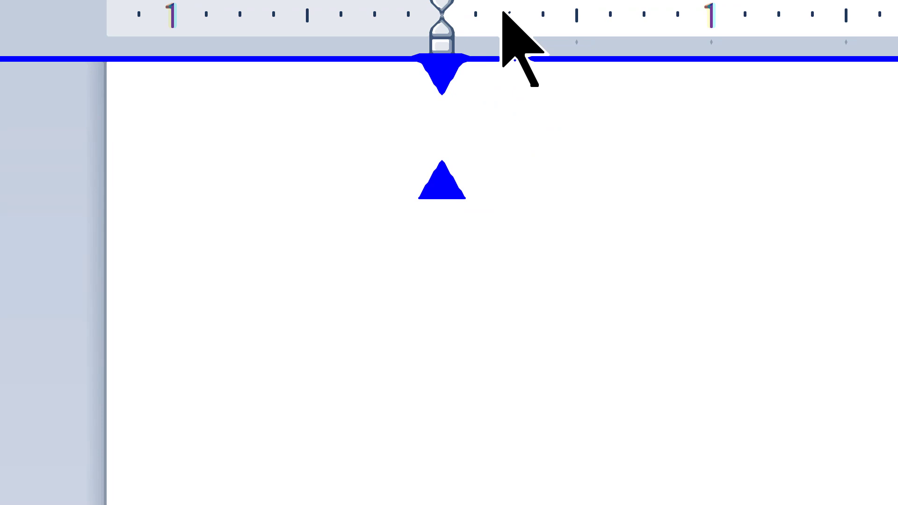
key("alt+Tab")
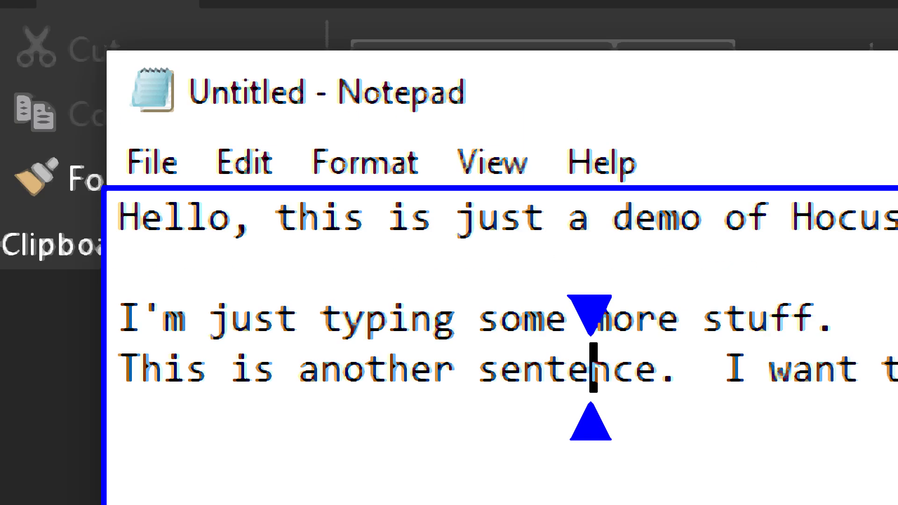
type("n")
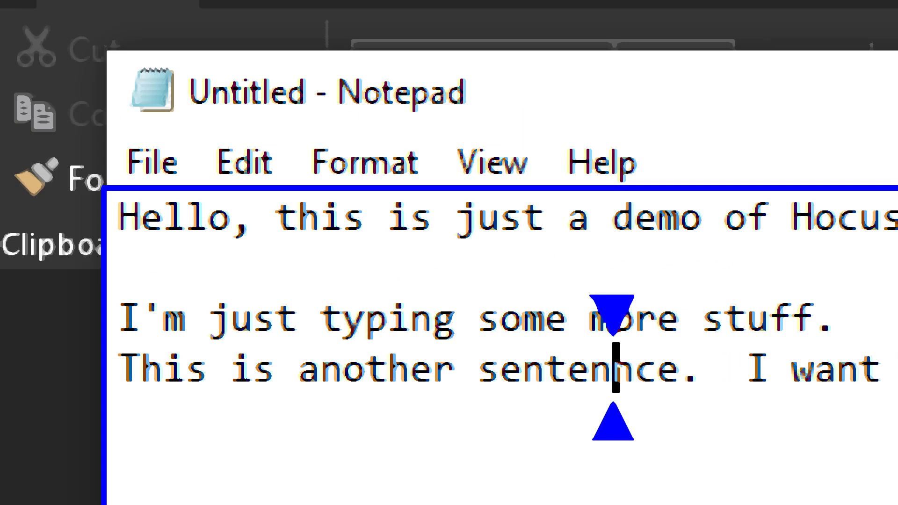
Search Windows for "exc", open Excel with a blank workbook, and select cell C2.
key("super")
type("exc")
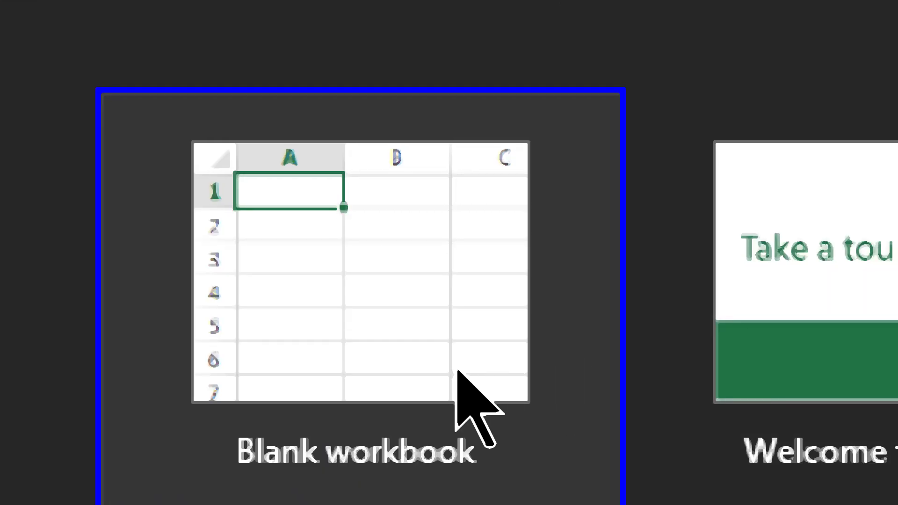
left_click(763, 432)
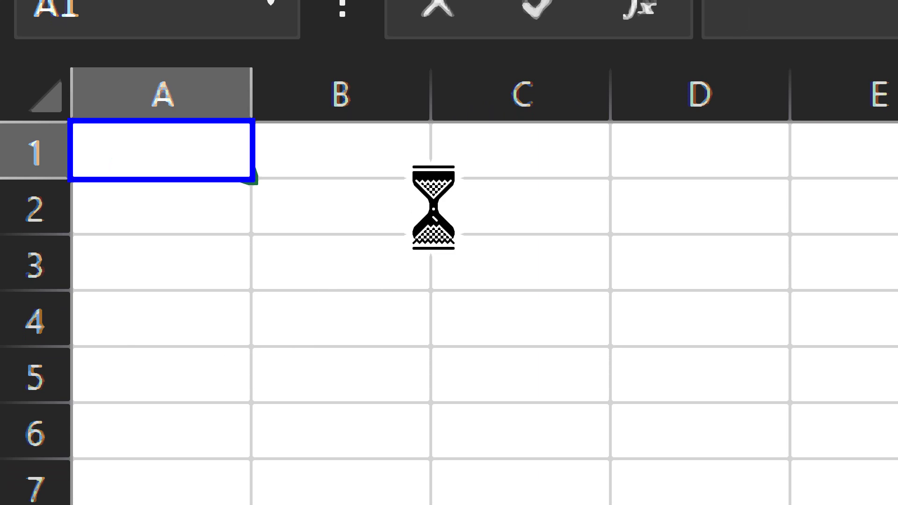
left_click(435, 240)
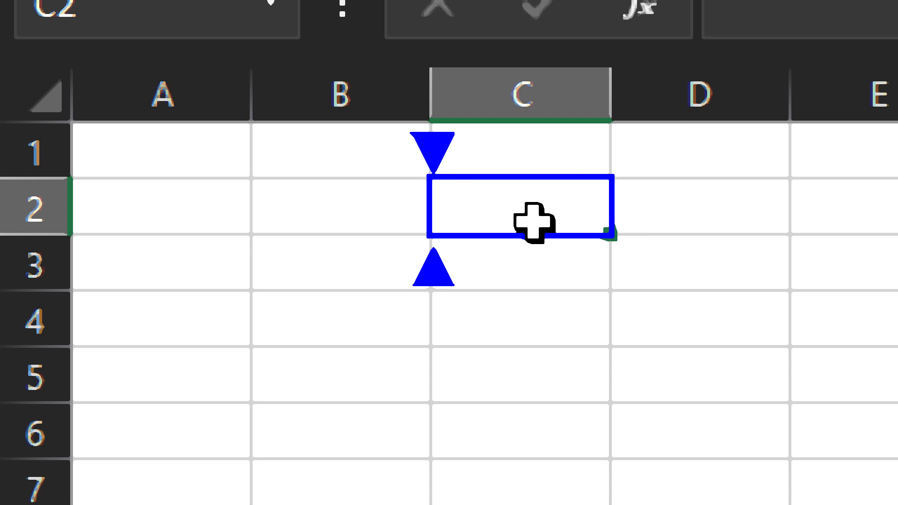
Switch to Hocus Focus, set the keyboard focus highlight's style to Dash, and return to the Excel worksheet.
key("alt+Tab")
key("alt+Tab")
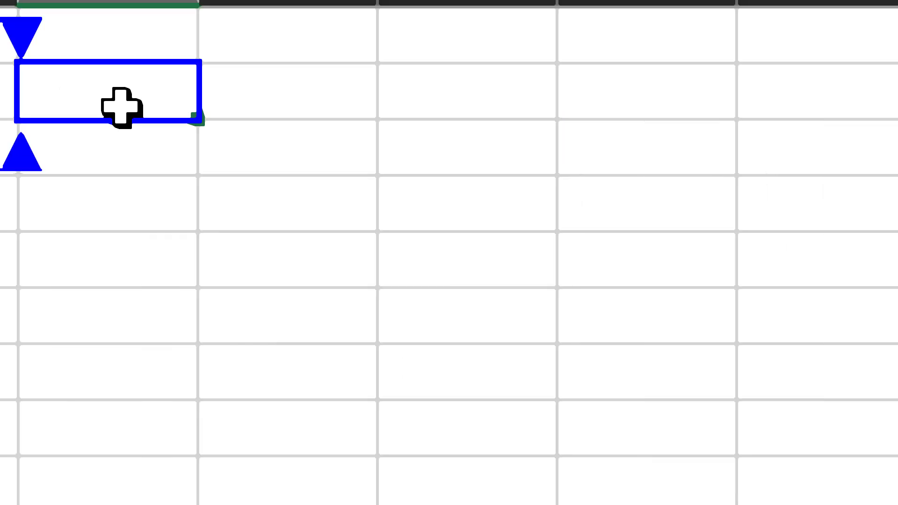
key("alt+Tab")
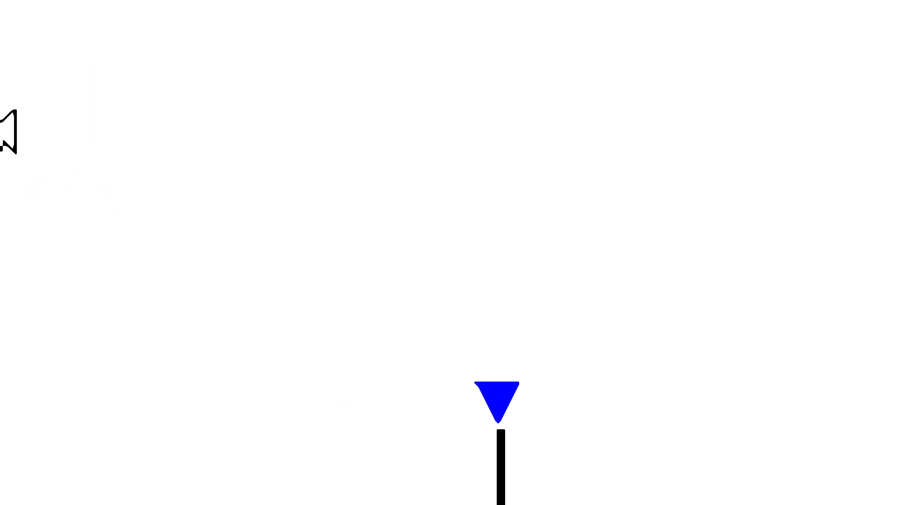
key("alt+Tab")
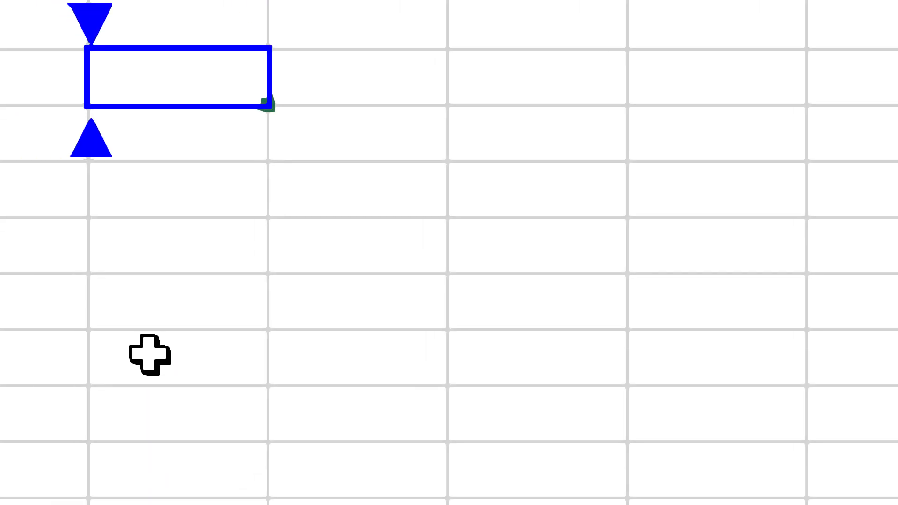
key("alt+Tab")
key("Tab")
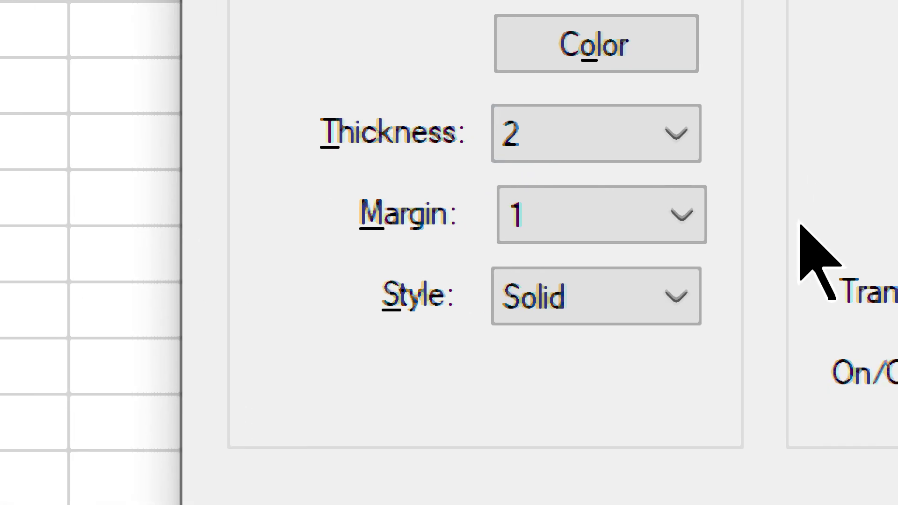
left_click(657, 302)
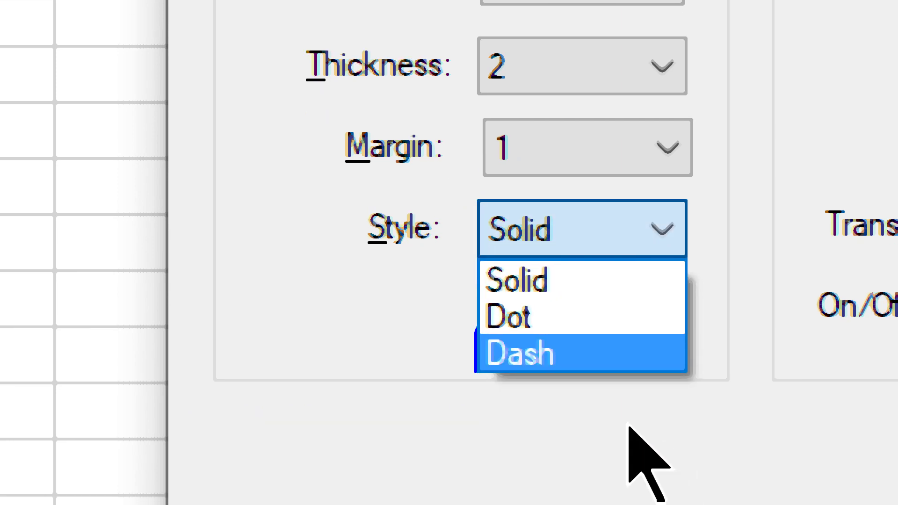
left_click(608, 358)
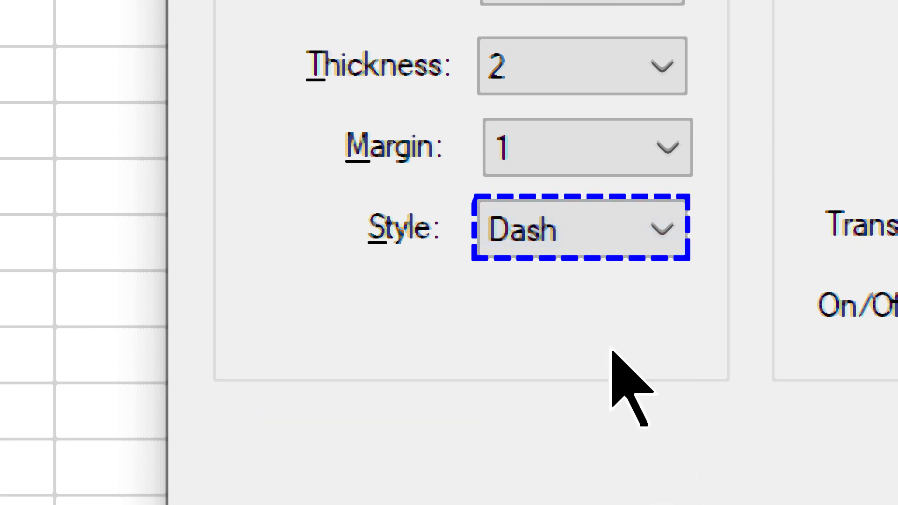
key("Return")
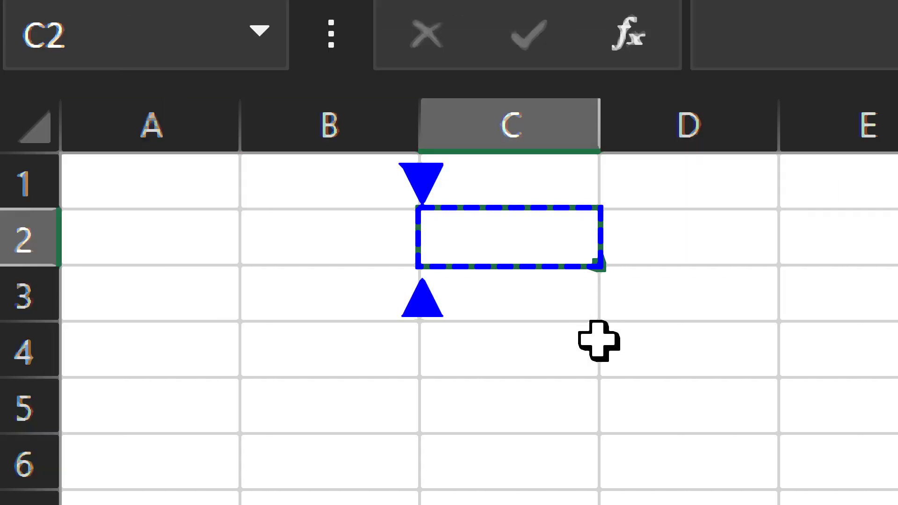
Set the keyboard focus highlight's color to red in Hocus Focus, and close Excel after returning to cell C2.
left_click(557, 353)
left_click(523, 262)
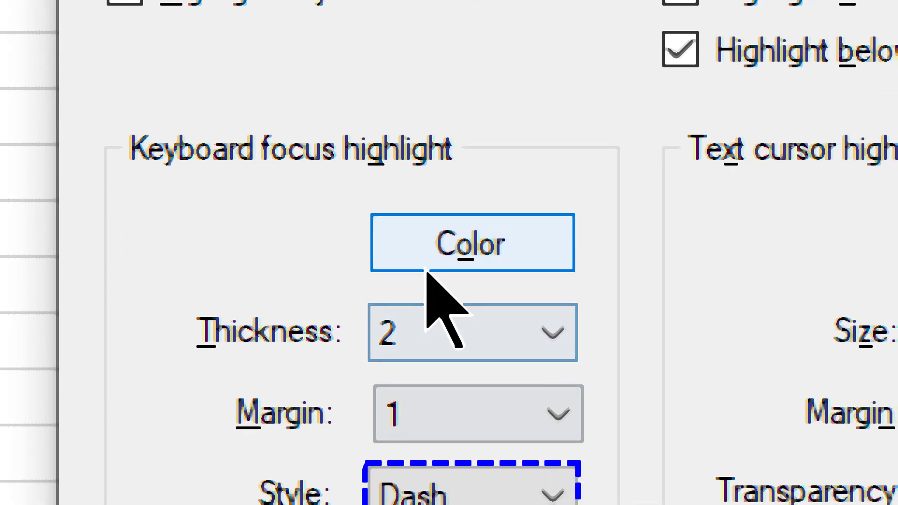
left_click(491, 241)
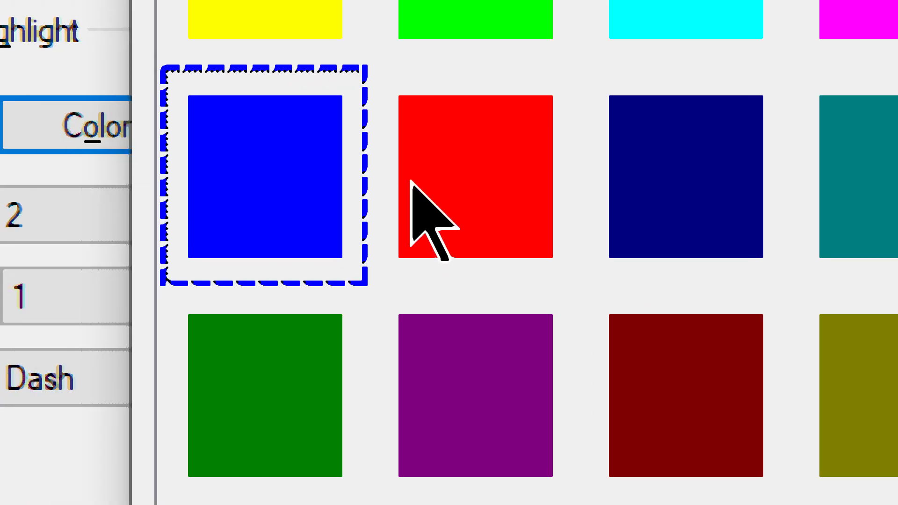
left_click(504, 195)
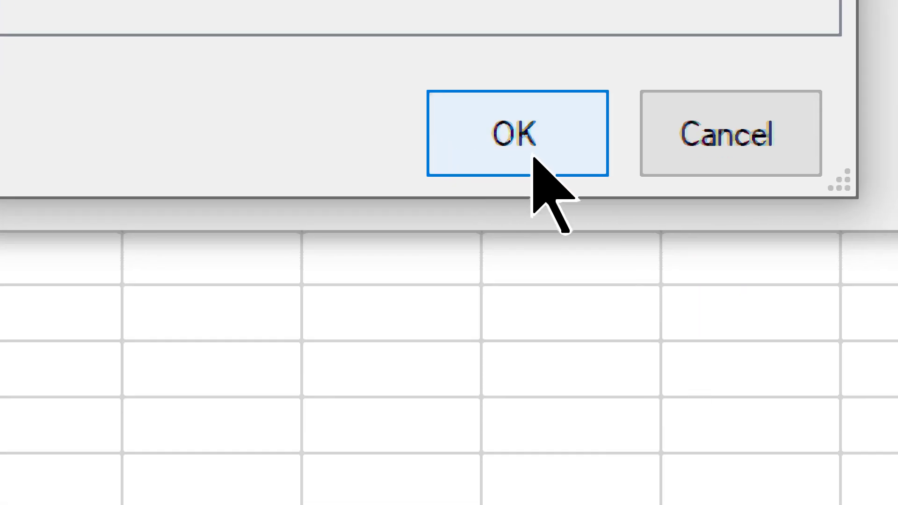
left_click(533, 158)
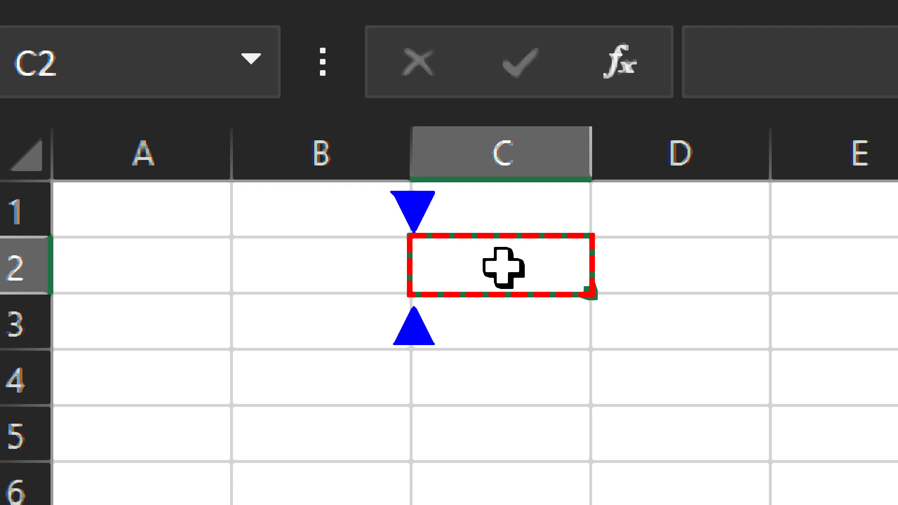
key("alt+F4")
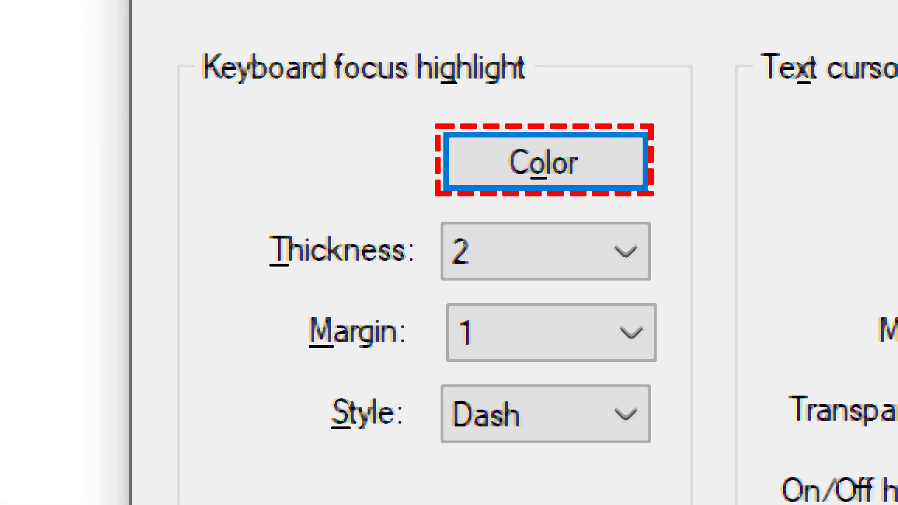
Search Windows for "edge", open the Edge browser, and go to google.com.
key("super")
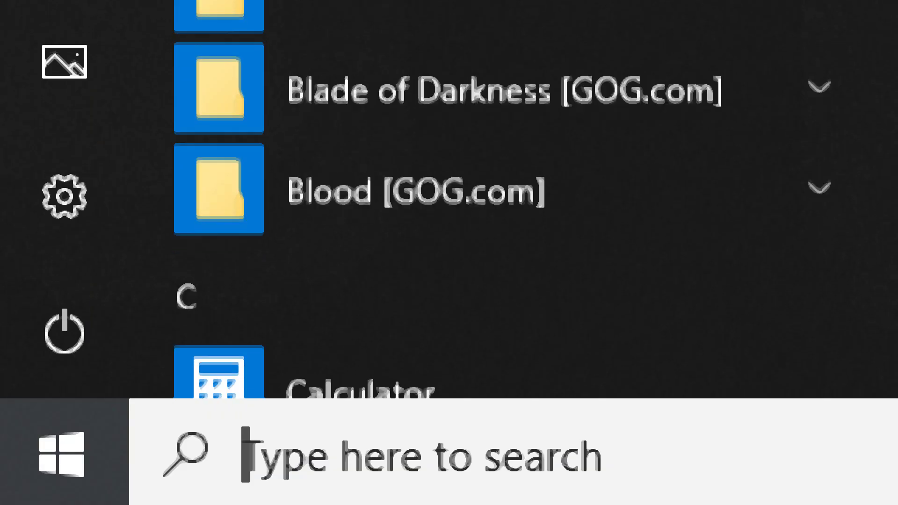
type("edge")
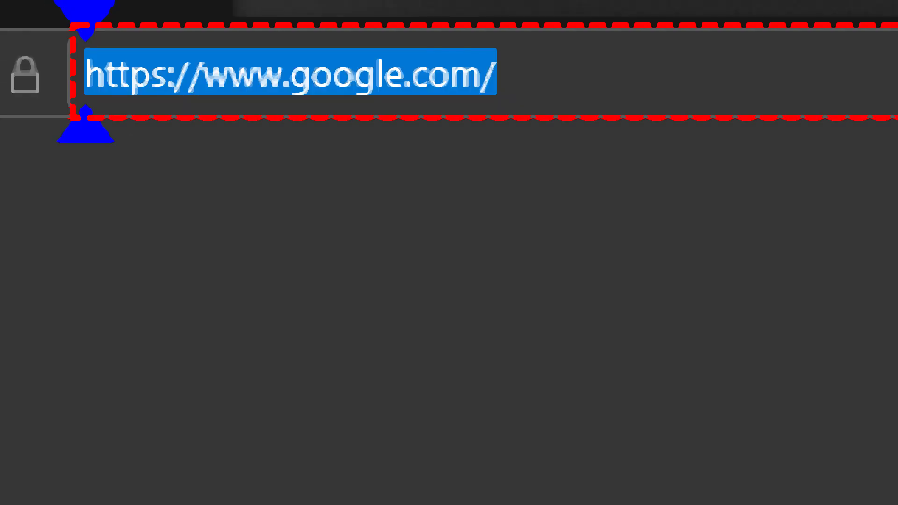
type("google.com")
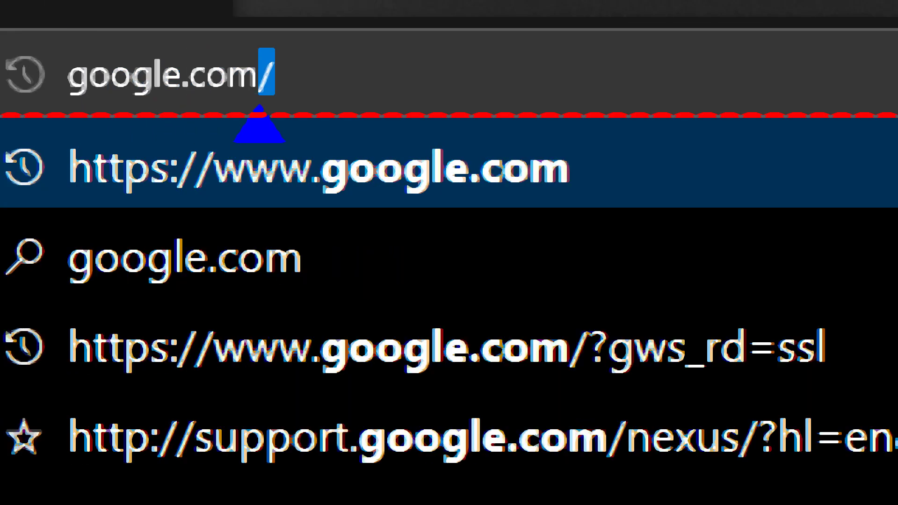
key("Return")
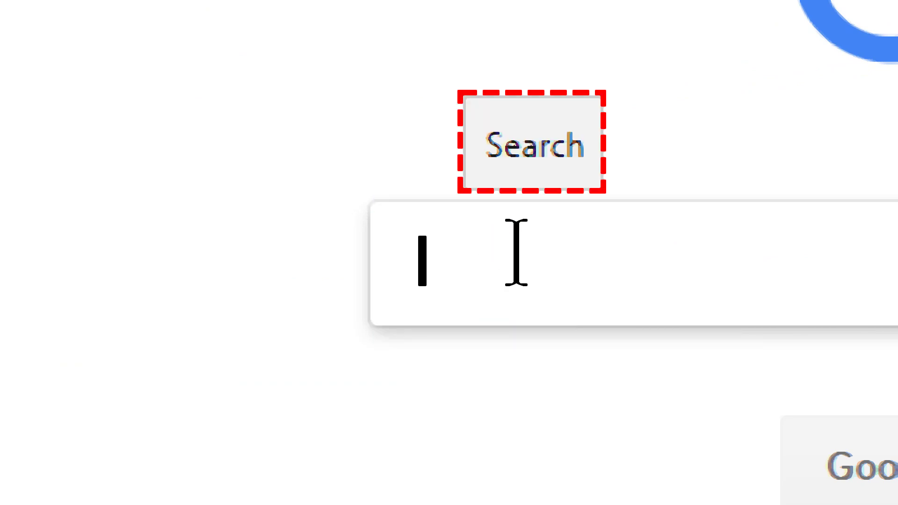
Look up "amazon" from the browser's address bar.
key("ctrl+l")
type("amazon")
key("Return")
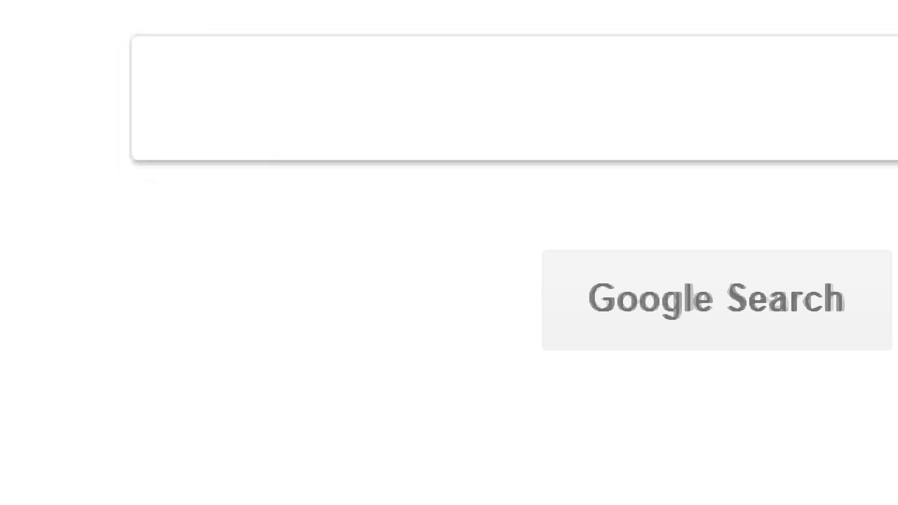
Go to amazon.com in Internet Explorer and place the text cursor in the site's search box.
key("alt+d")
type("amazon.com")
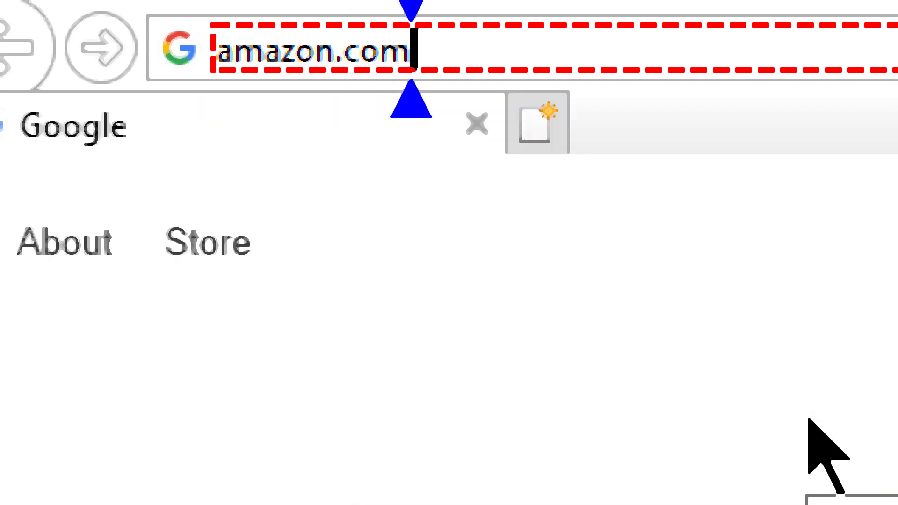
key("Return")
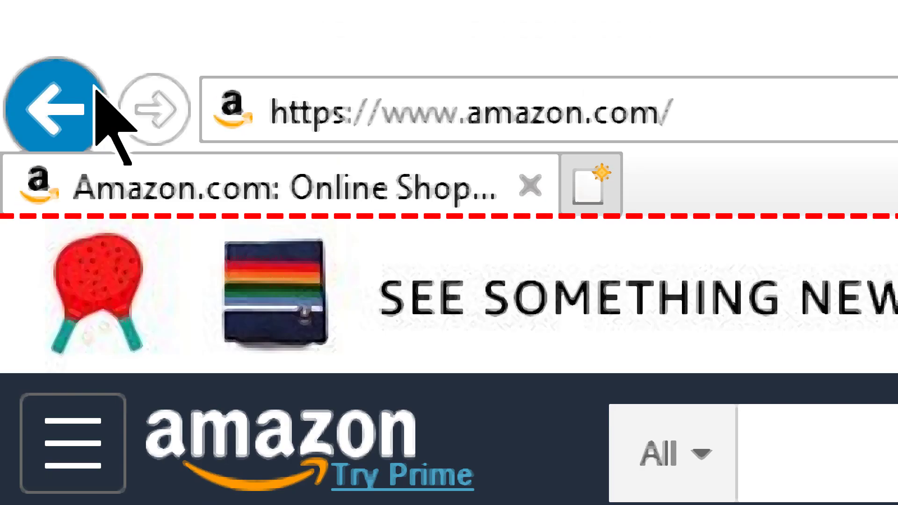
left_click(895, 446)
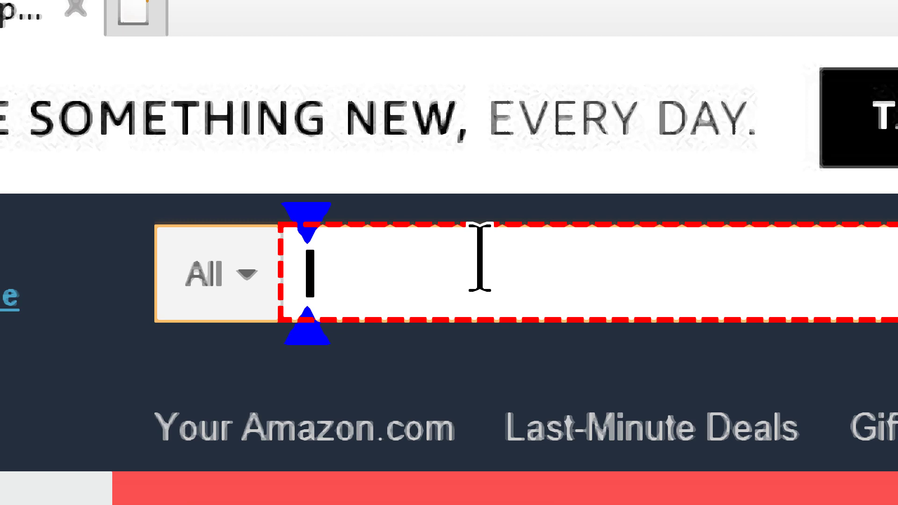
Switch to Chrome, go to google.com, and place the text cursor in the Google search box.
key("alt+Tab")
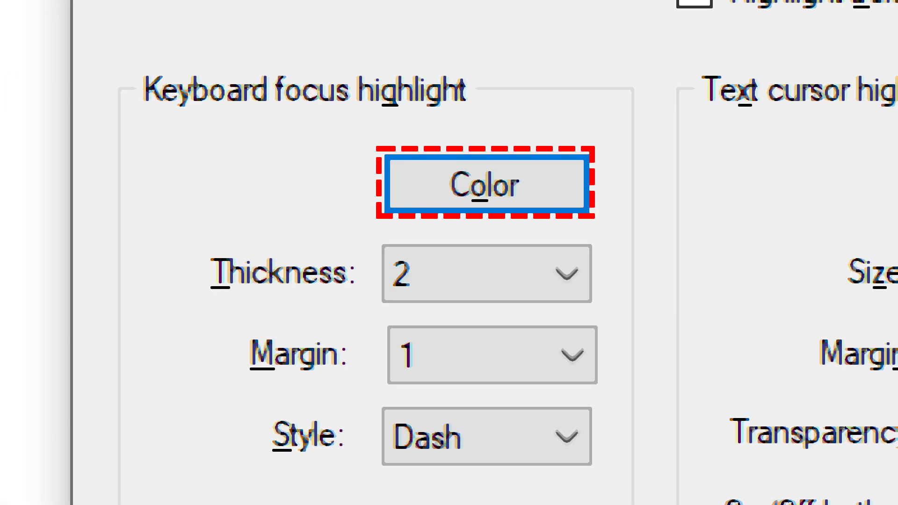
key("alt+Tab")
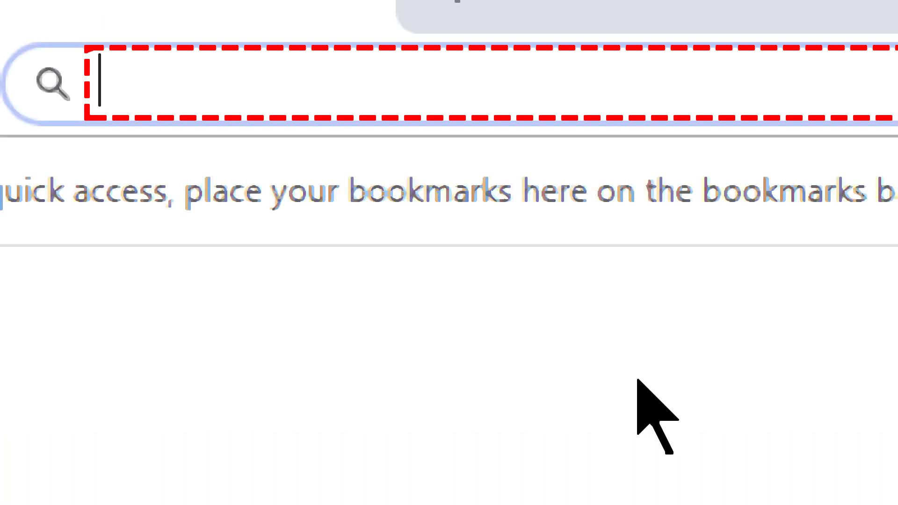
type("google.com")
key("Return")
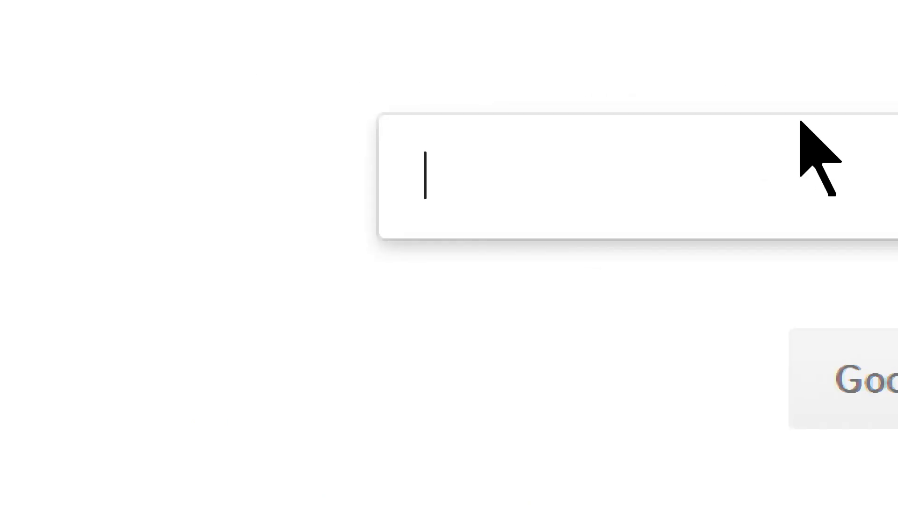
left_click(589, 169)
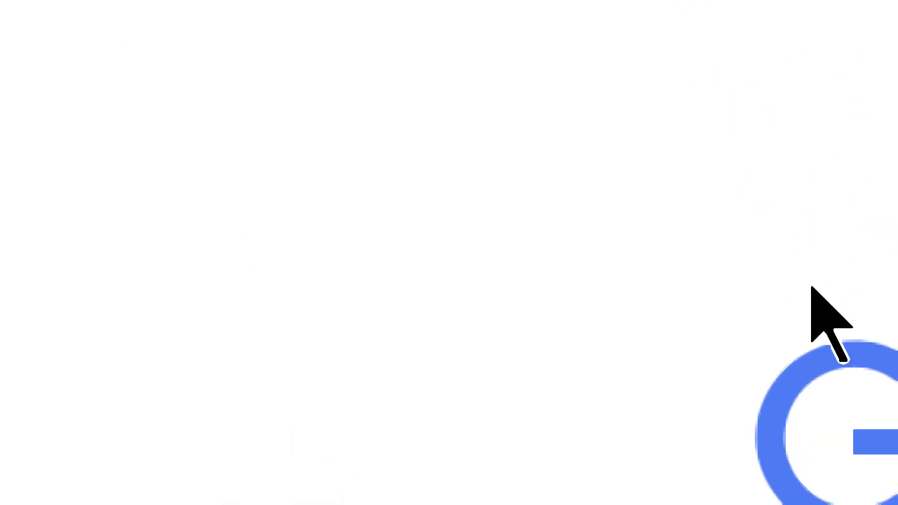
Go to amazon.com in Chrome.
key("ctrl+l")
type("amazon.com")
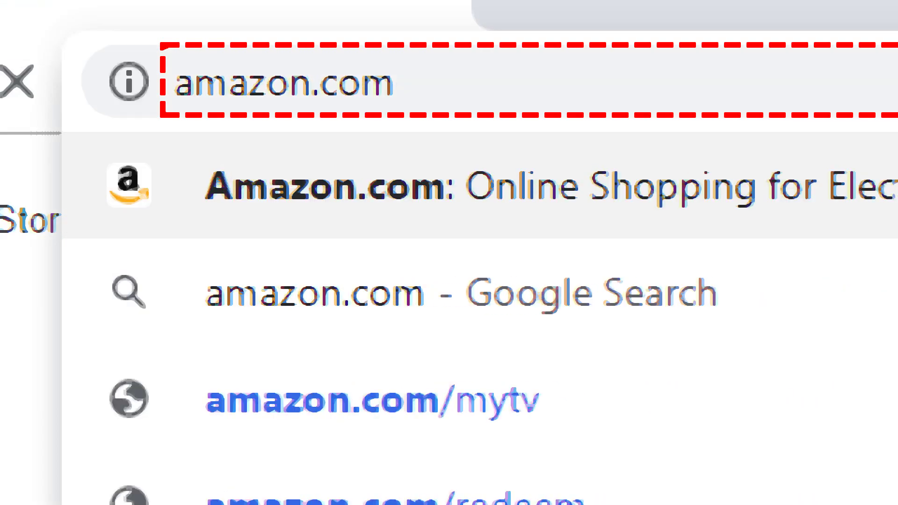
key("Return")
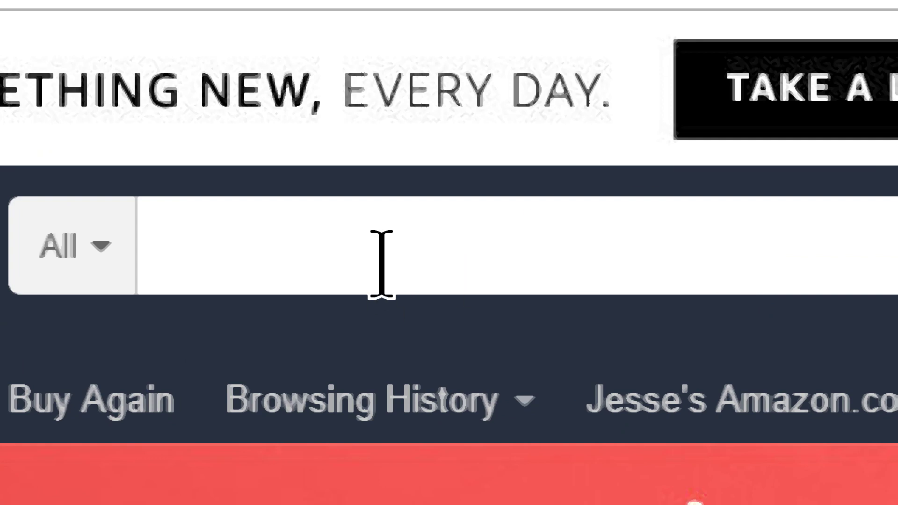
Place the text cursor in Amazon's search box, and go to applevis.com.
left_click(393, 224)
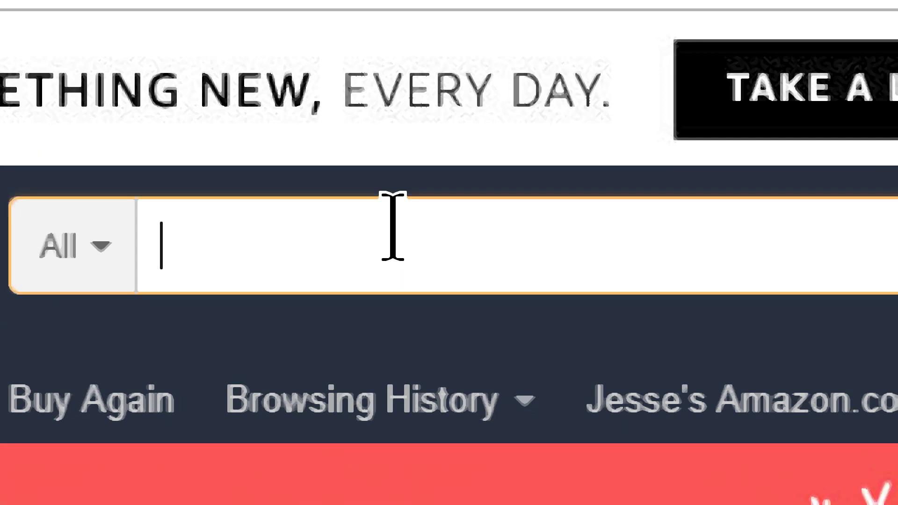
key("ctrl+l")
type("applevis")
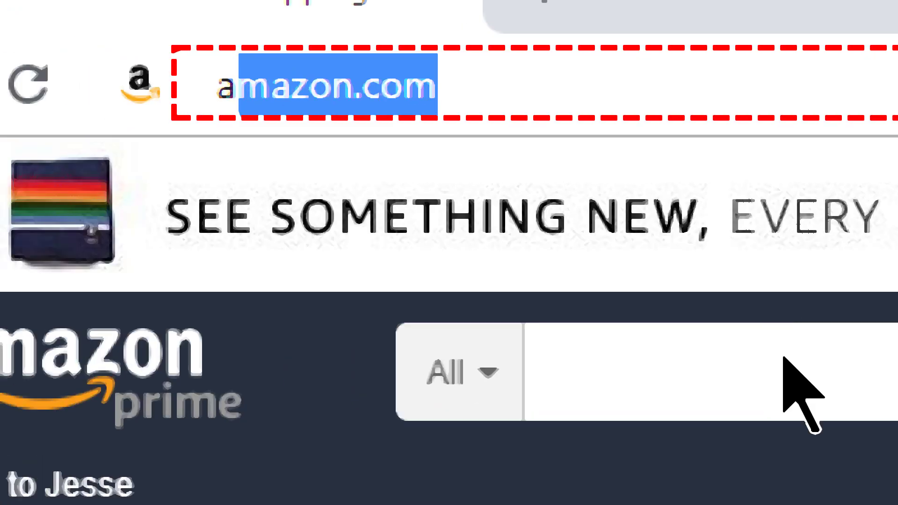
type(".com")
key("Return")
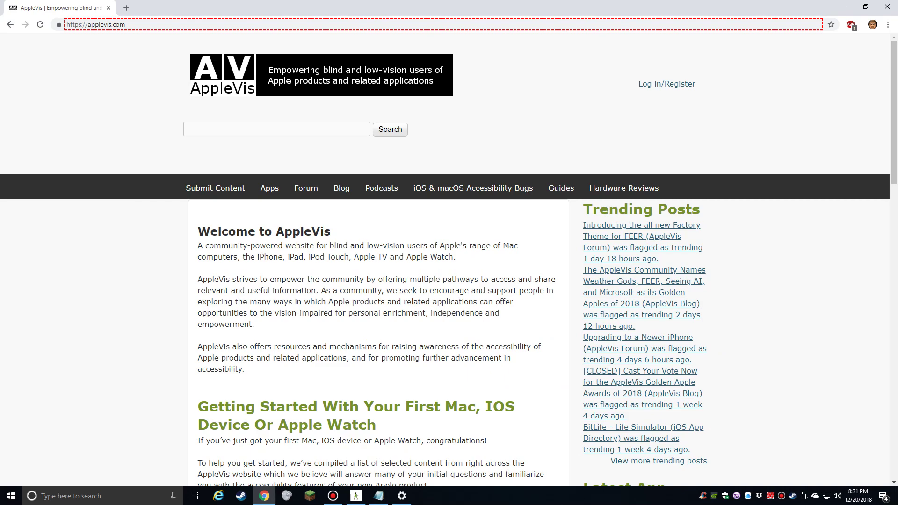
Examine the AppleVis home page while the keyboard focus highlight is on the browser's address bar.
scroll(655, 437, "down", 18)
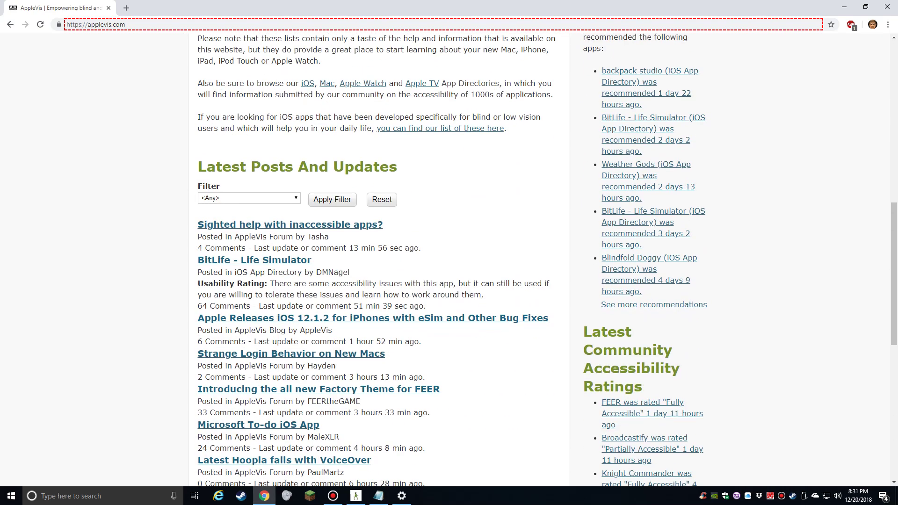
scroll(655, 437, "up", 18)
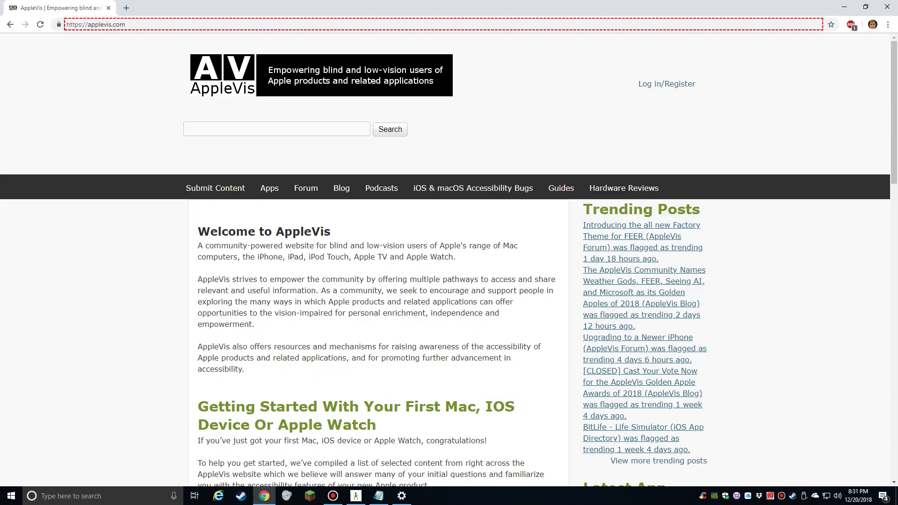
scroll(655, 436, "down", 4)
scroll(655, 403, "down", 10)
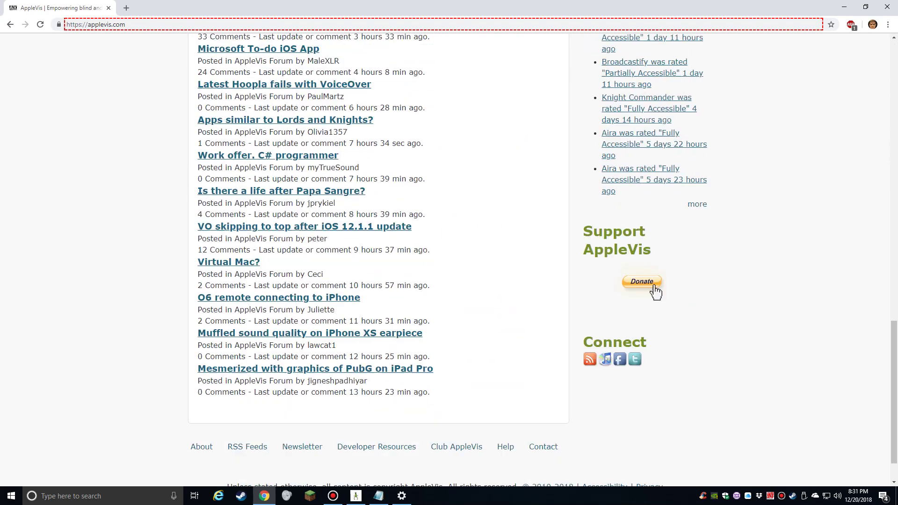
scroll(655, 403, "up", 17)
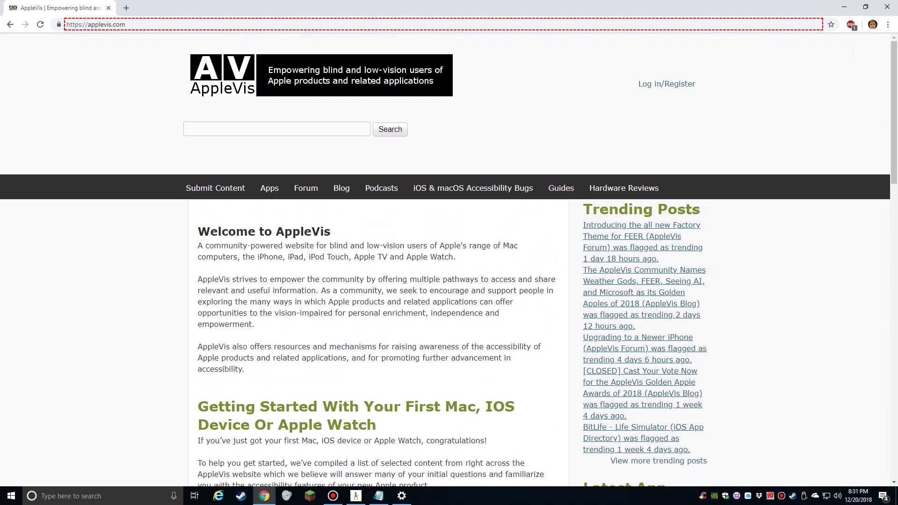
Switch to Hocus Focus and back to Chrome, and examine how the keyboard focus highlight behaves over the AppleVis page.
key("alt+Tab")
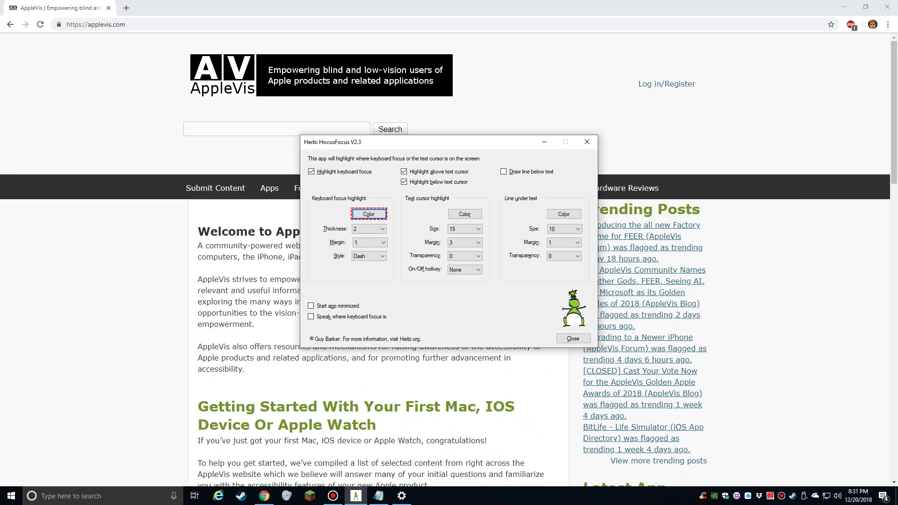
key("alt+Tab")
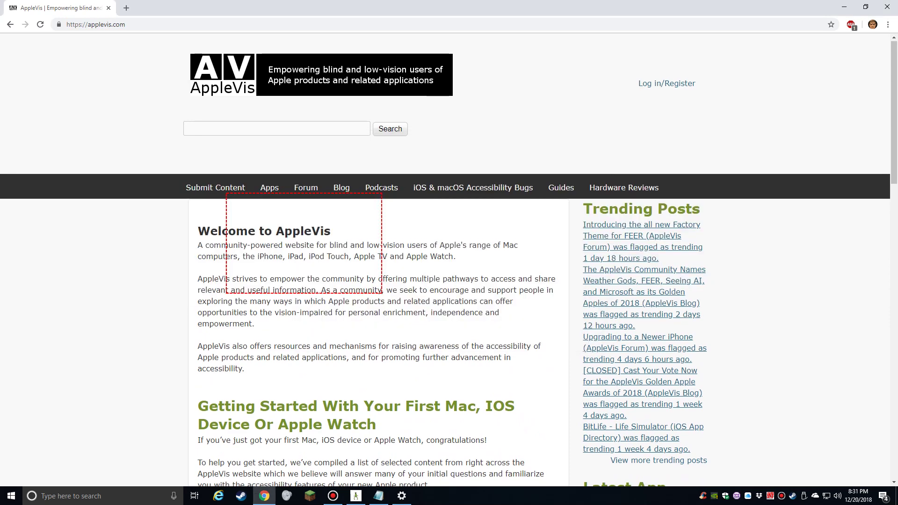
scroll(445, 260, "down", 5)
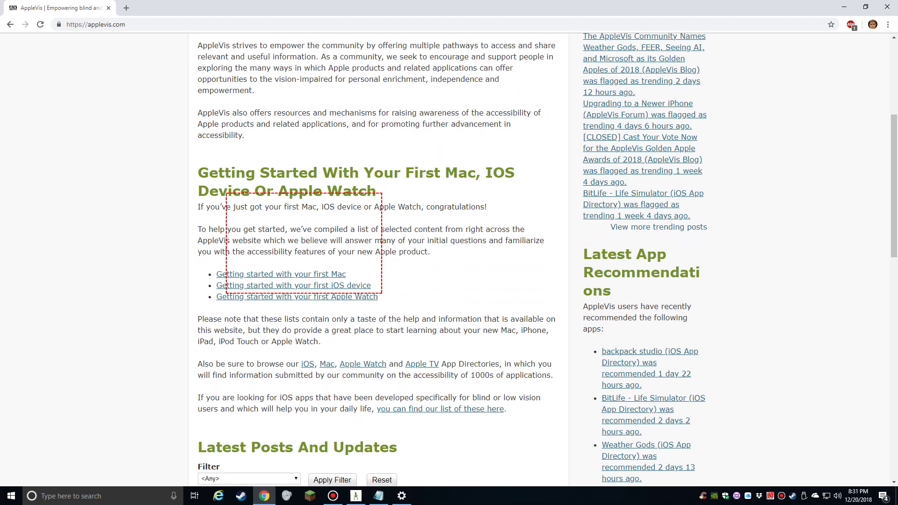
scroll(445, 259, "down", 4)
scroll(445, 260, "up", 9)
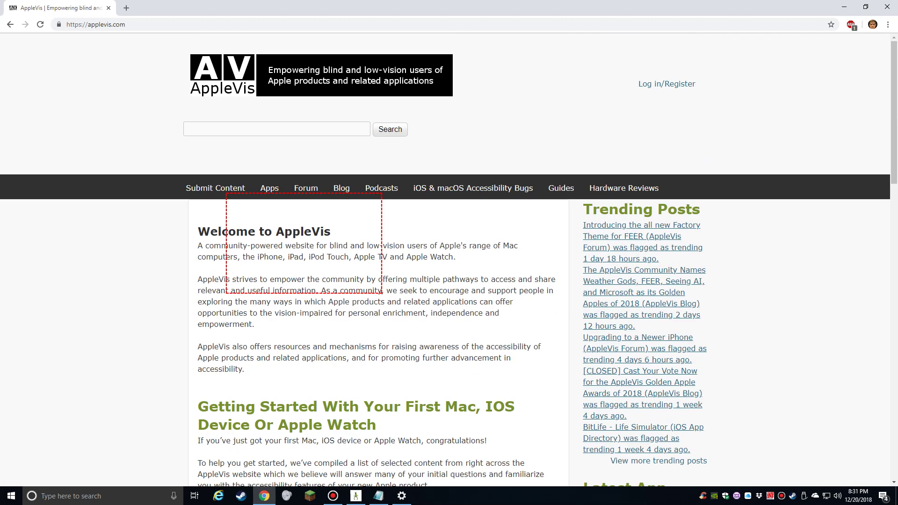
scroll(445, 260, "down", 2)
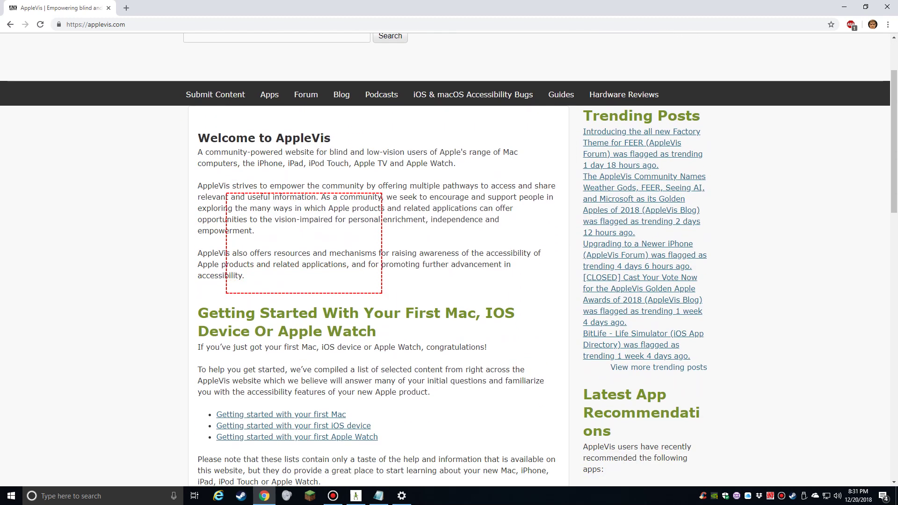
left_click_drag(364, 186, 518, 314)
left_click(518, 314)
scroll(445, 259, "down", 5)
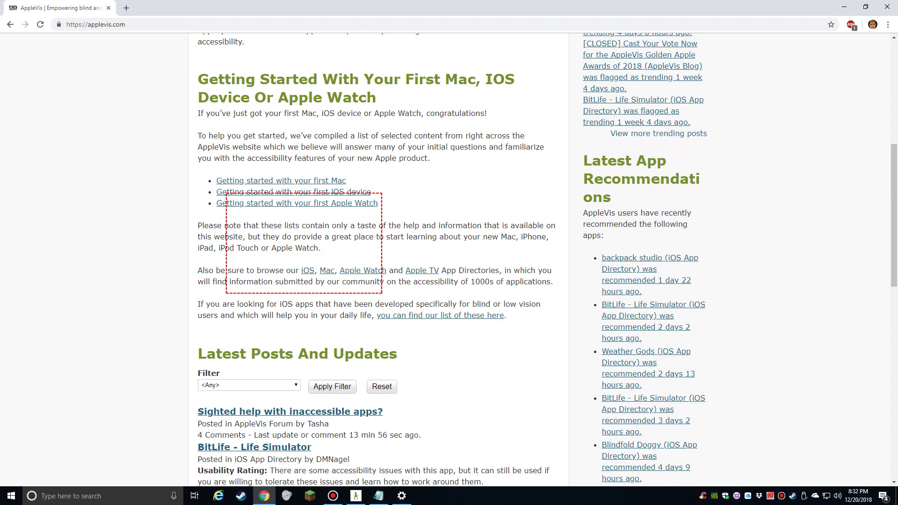
scroll(449, 260, "down", 5)
scroll(448, 259, "up", 11)
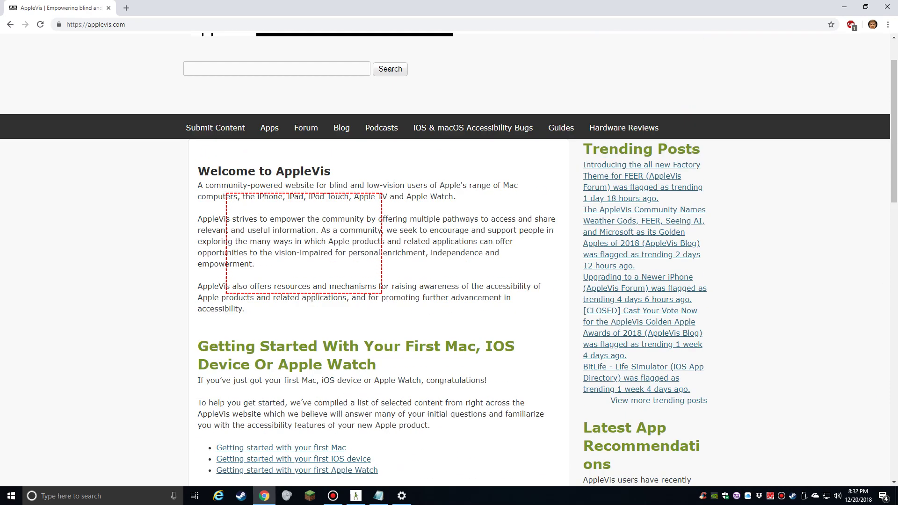
scroll(449, 259, "down", 5)
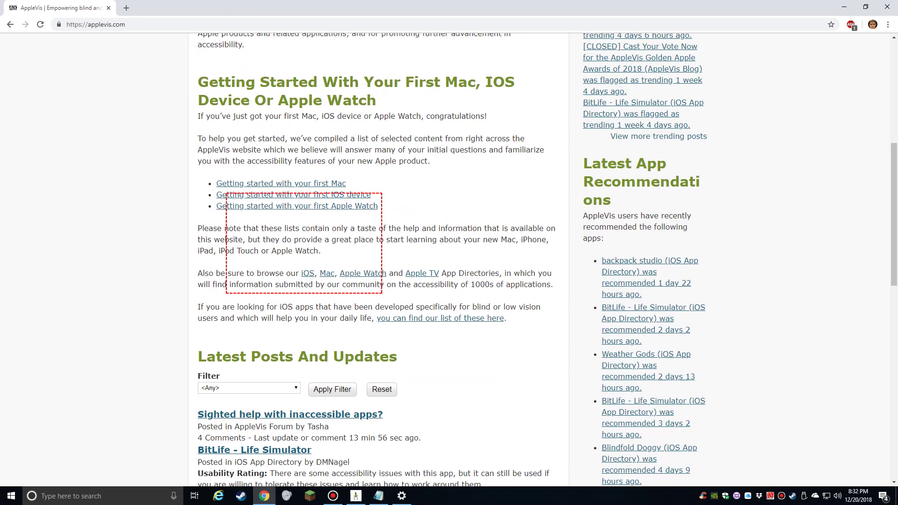
scroll(449, 259, "up", 6)
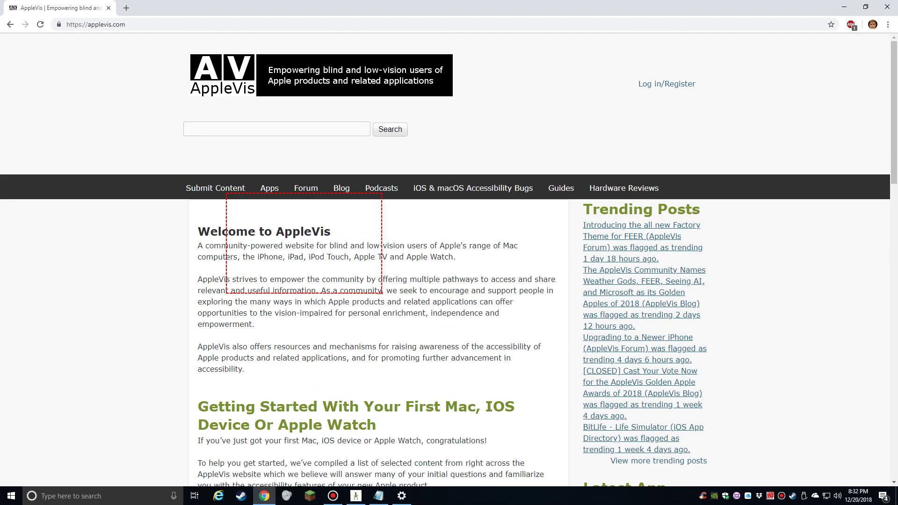
scroll(449, 260, "down", 8)
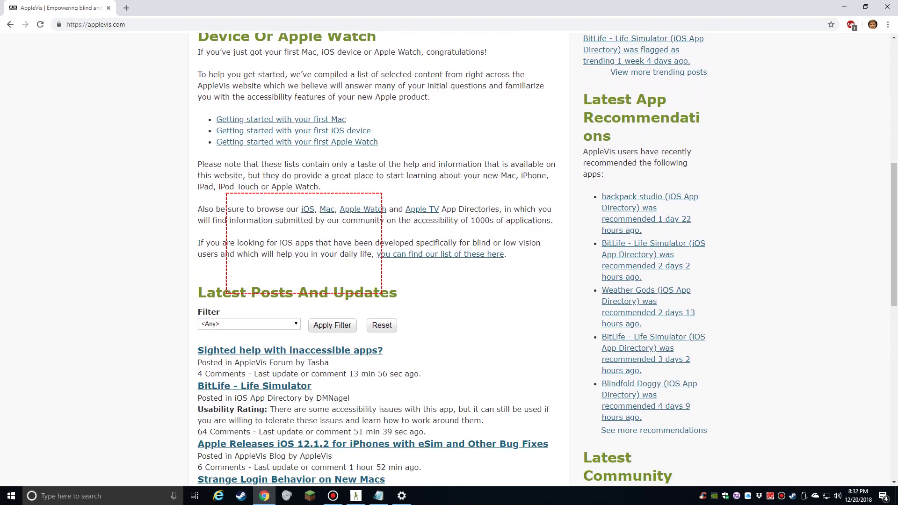
scroll(449, 260, "up", 9)
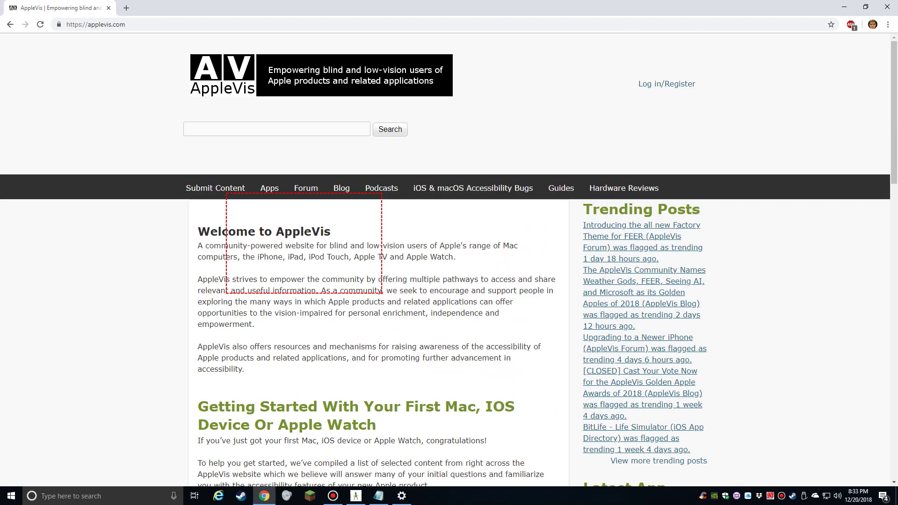
scroll(449, 260, "down", 8)
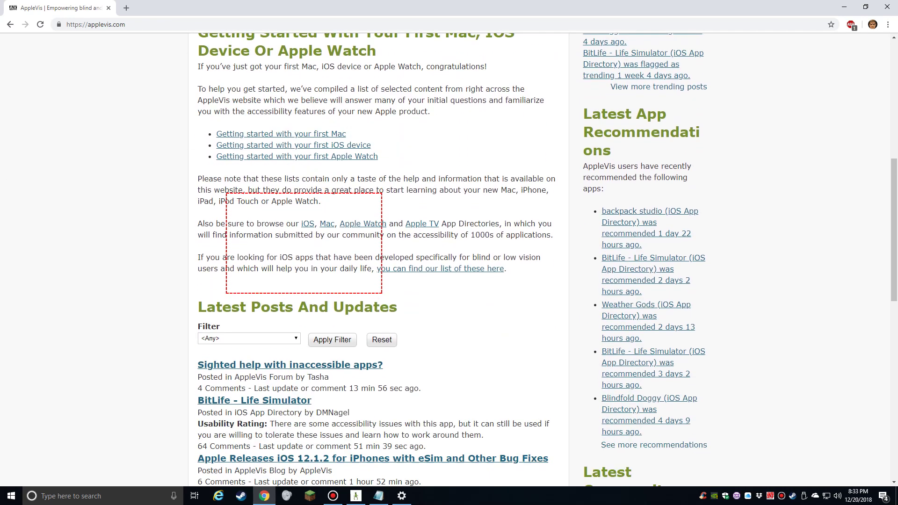
scroll(449, 259, "up", 8)
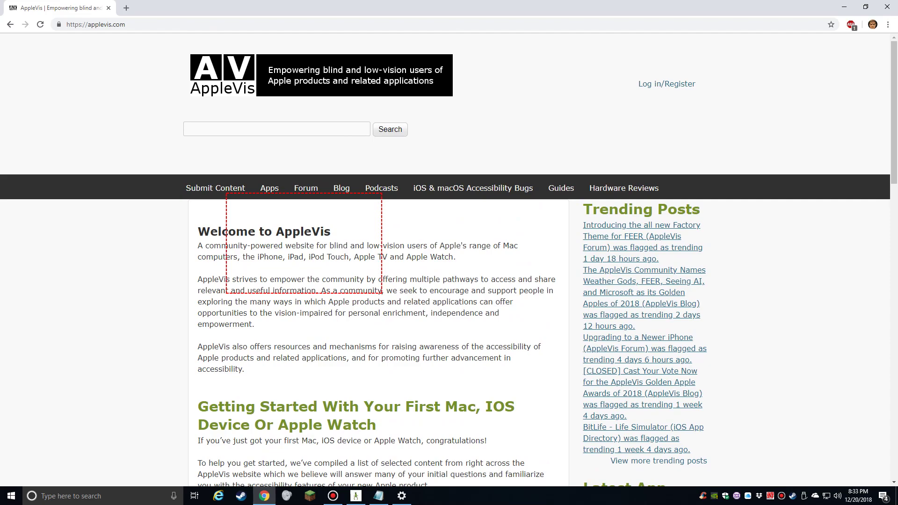
Close Chrome and close the untitled Notepad document without saving its changes.
key("alt+F4")
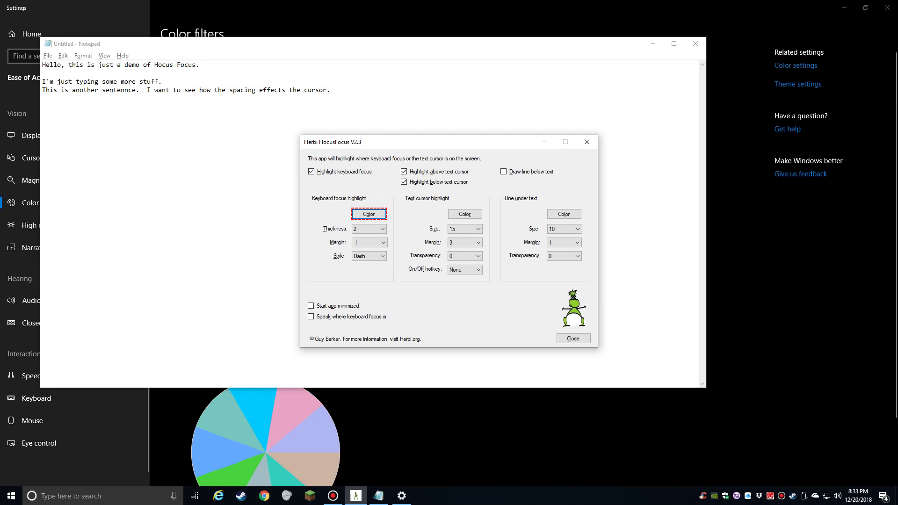
key("alt+Tab")
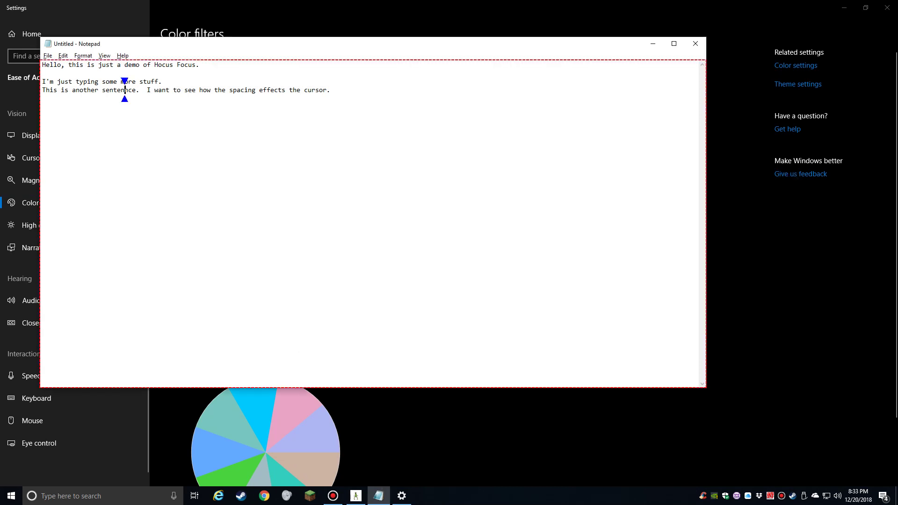
left_click(42, 115)
key("alt+F4")
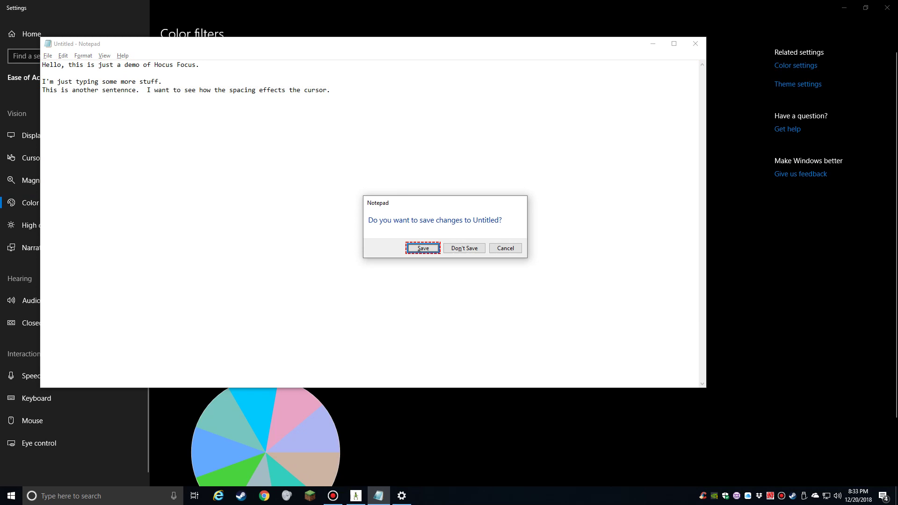
key("n")
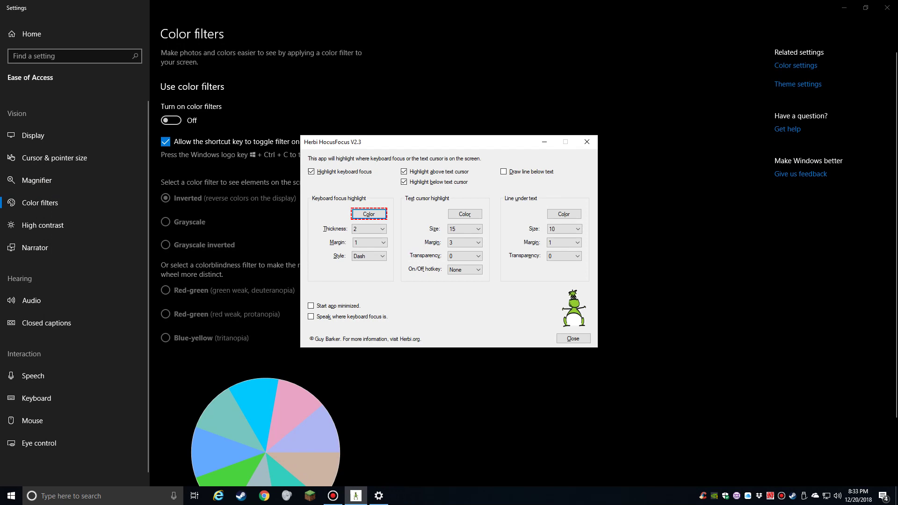
Close the Windows Settings window and turn on Draw line below text in Hocus Focus.
key("alt+F4")
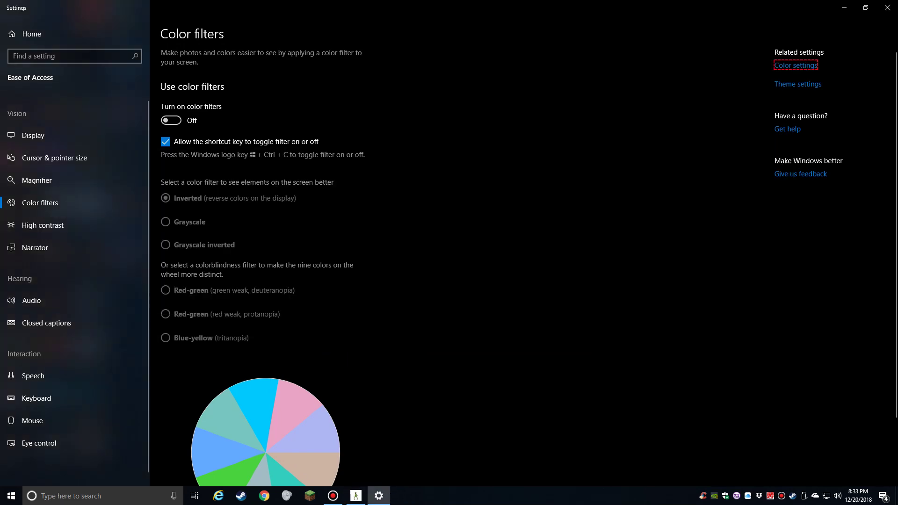
key("alt+F4")
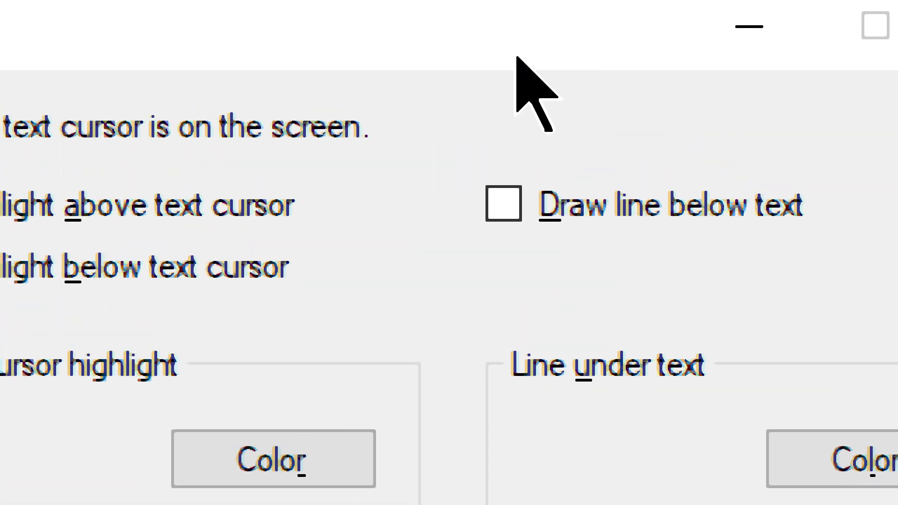
left_click(508, 205)
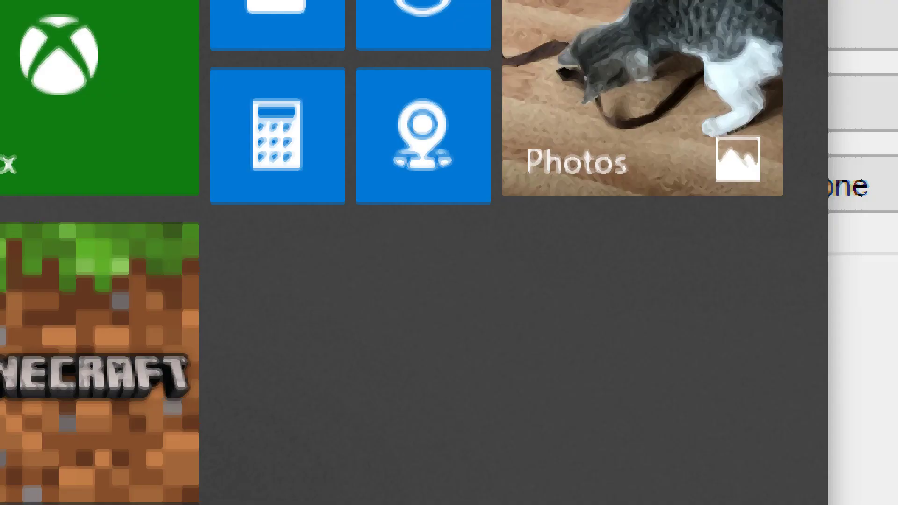
Open Notepad and enter "This is another test." followed by a second line starting "This is another" to test the line under text.
type("notepad")
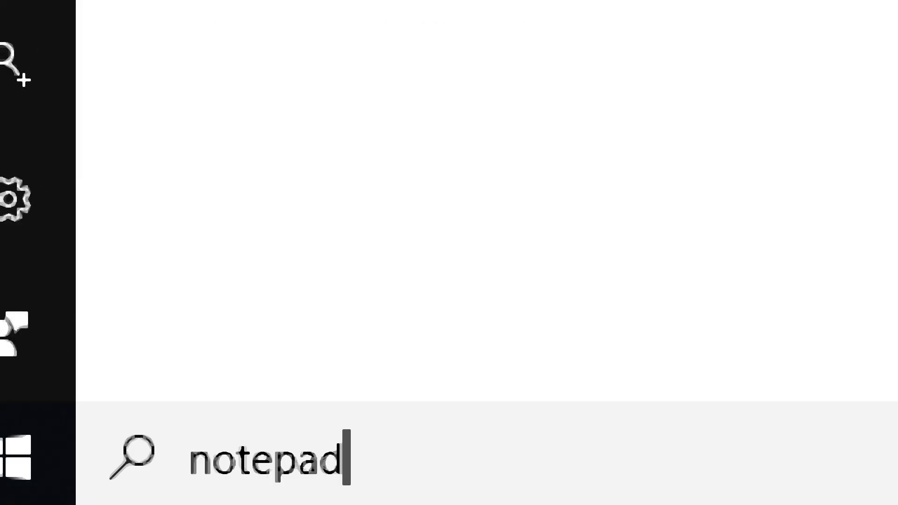
key("Return")
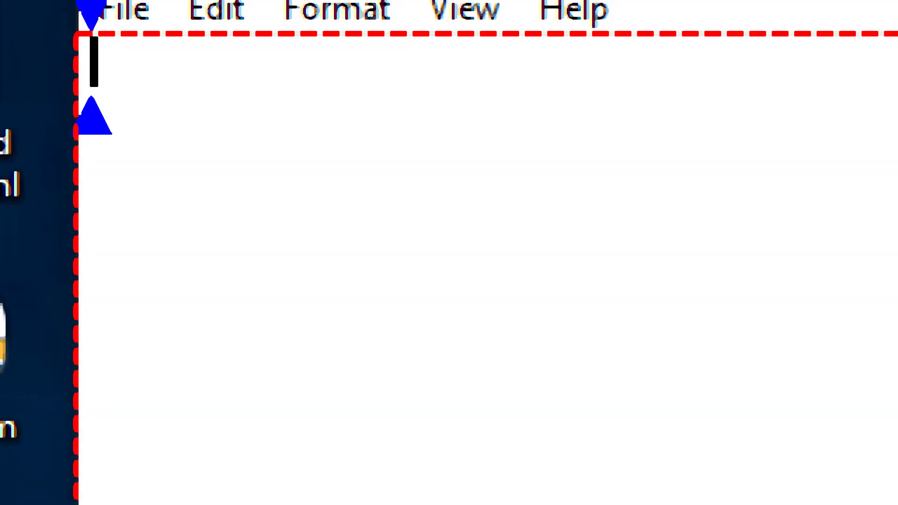
type("This is another ")
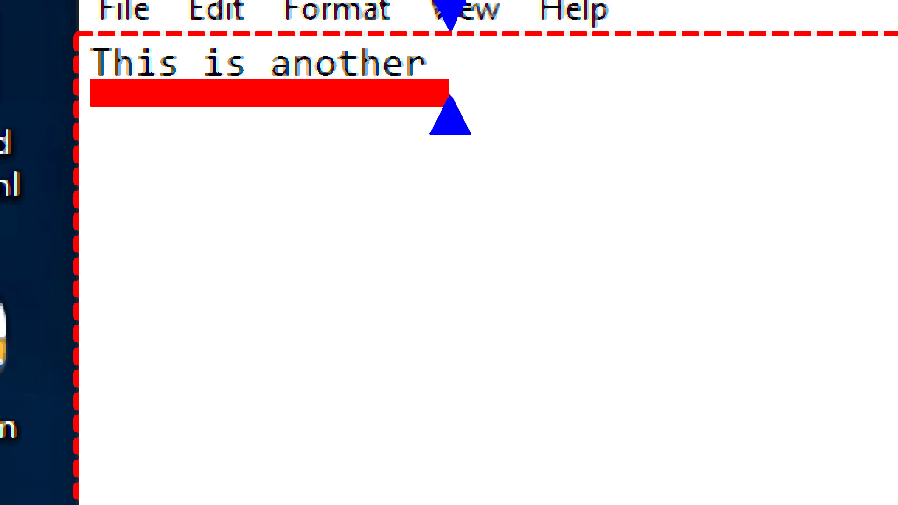
type("test")
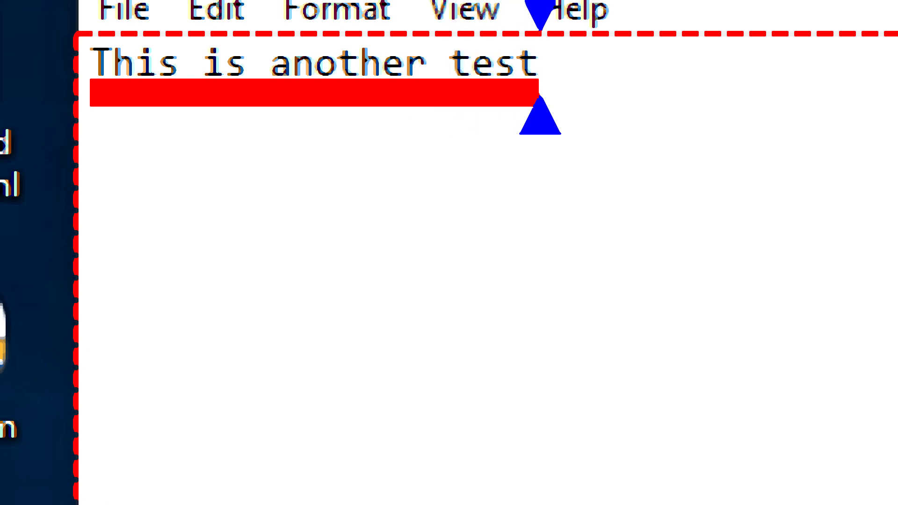
type(".")
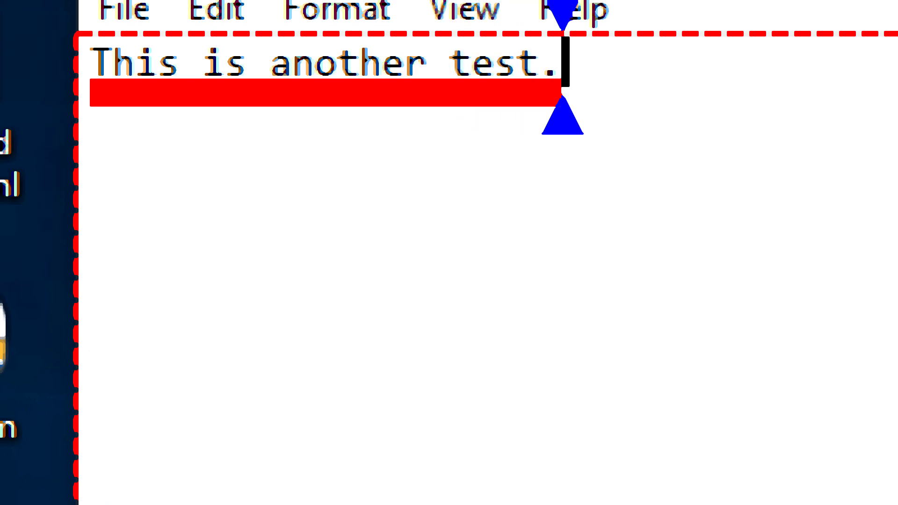
key("Return")
type("This is anoth")
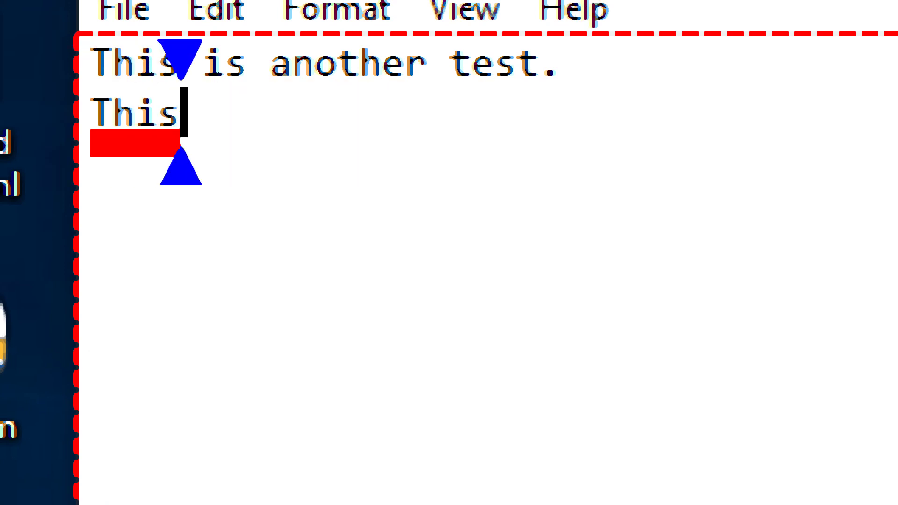
type("er")
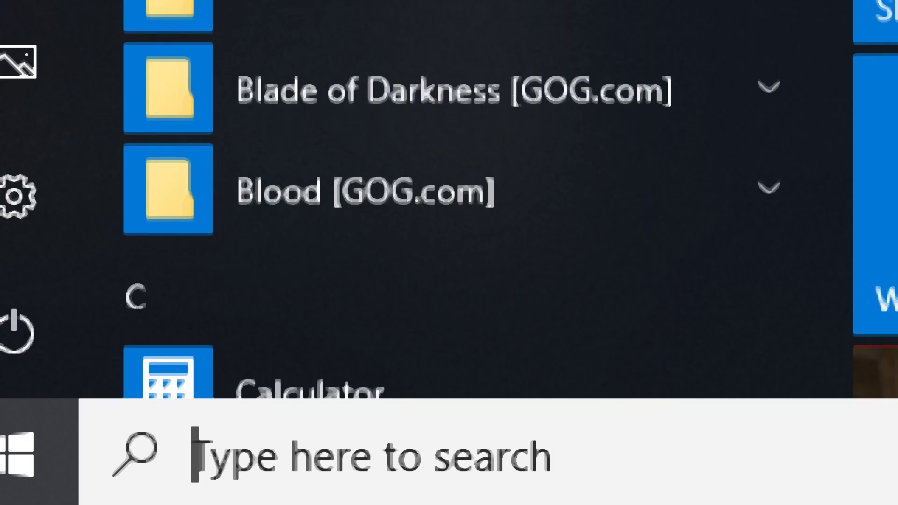
Open Excel and create a blank workbook.
type("excel")
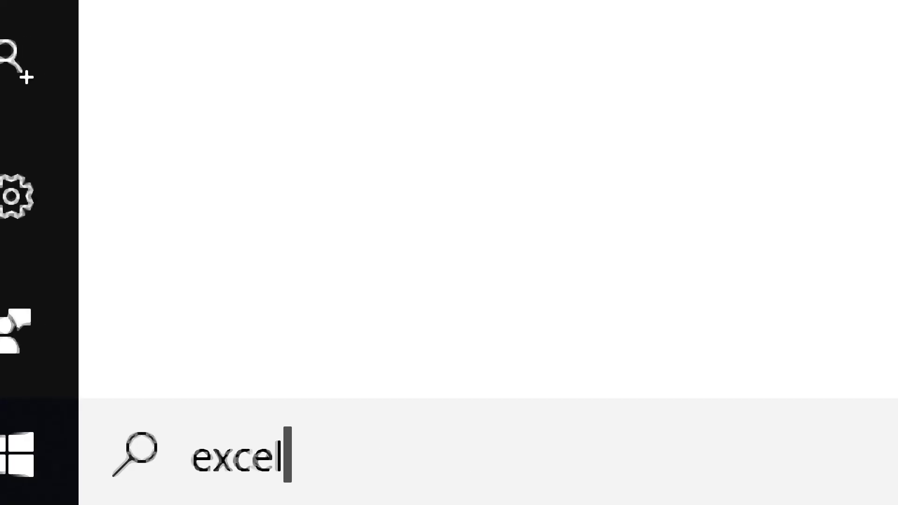
key("Return")
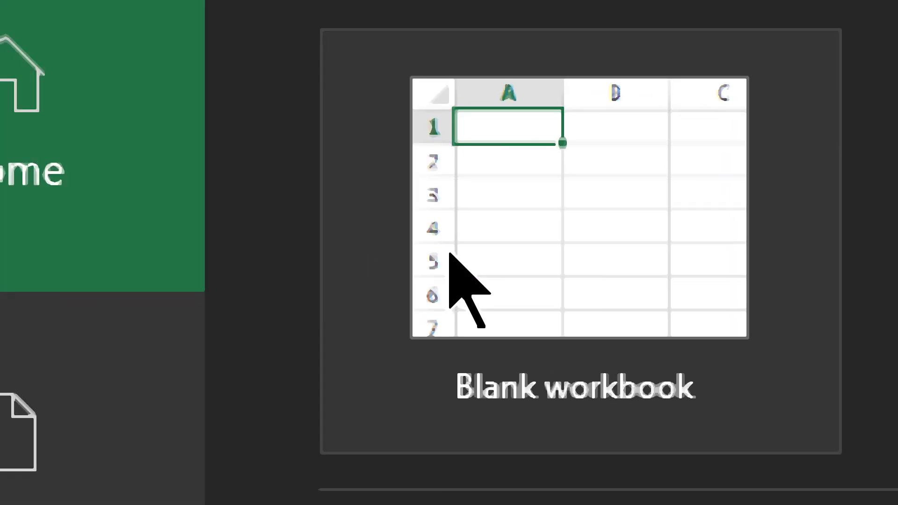
left_click(584, 231)
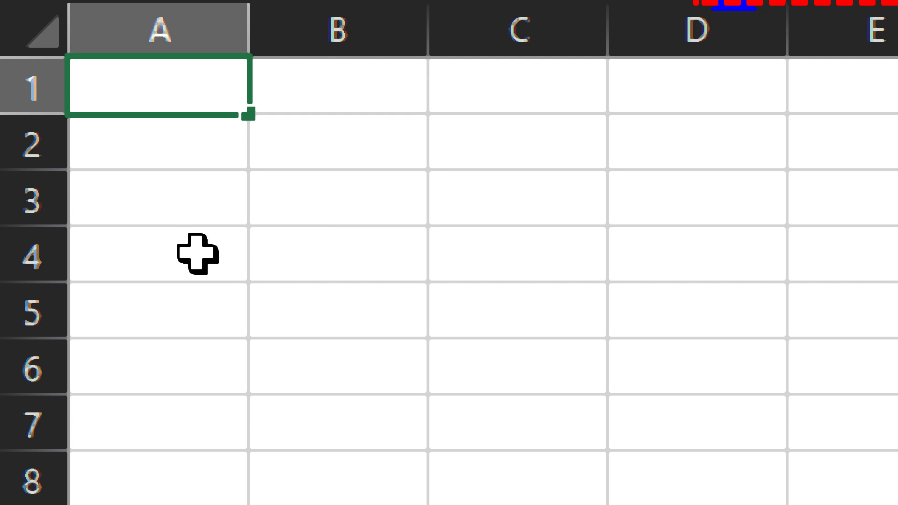
Enter Monday, Tuesday and Wednesday in cells B4, C4 and D4.
left_click(335, 259)
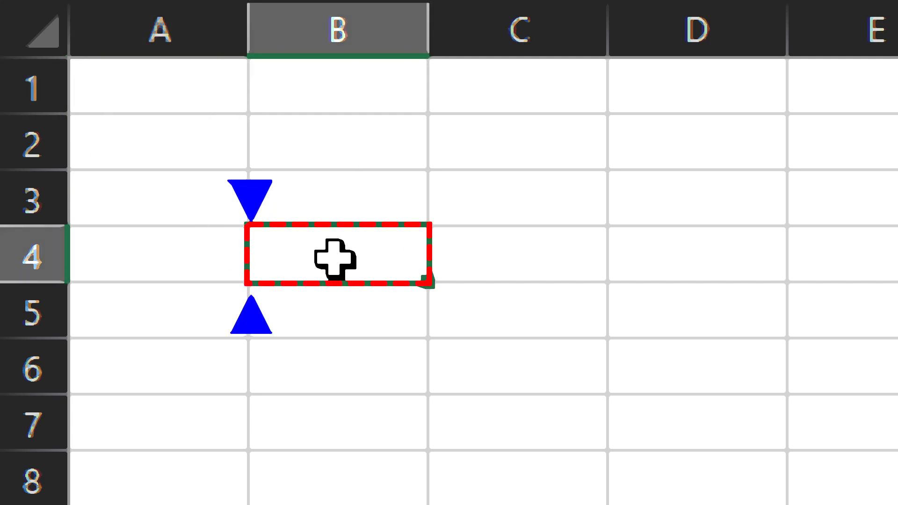
type("Monday")
key("Tab")
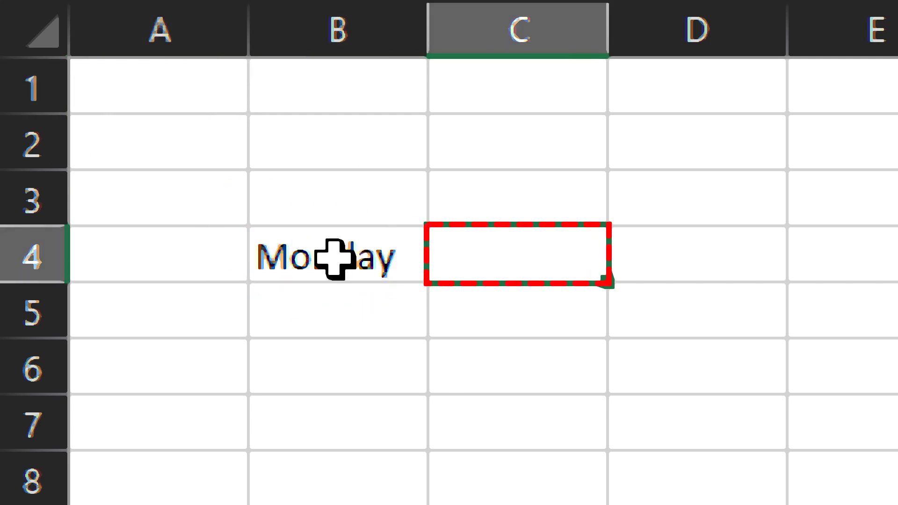
type("Tuesday")
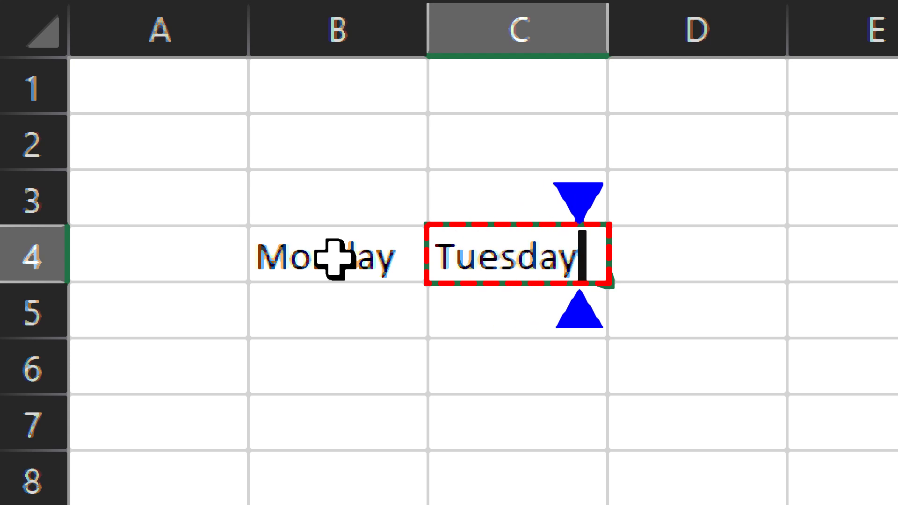
key("Tab")
type("Wednesday")
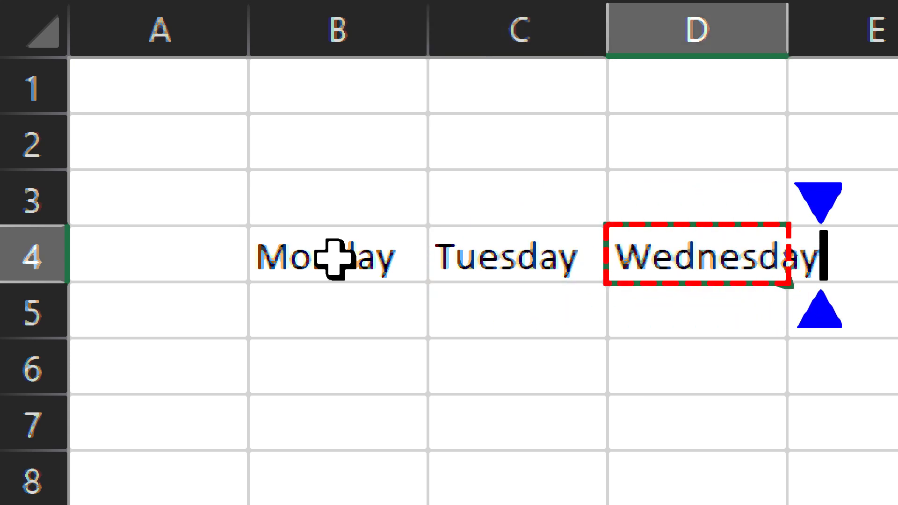
key("Tab")
Move the cell selection among the weekday cells and examine how the keyboard focus highlight follows it.
key("Left")
key("Left")
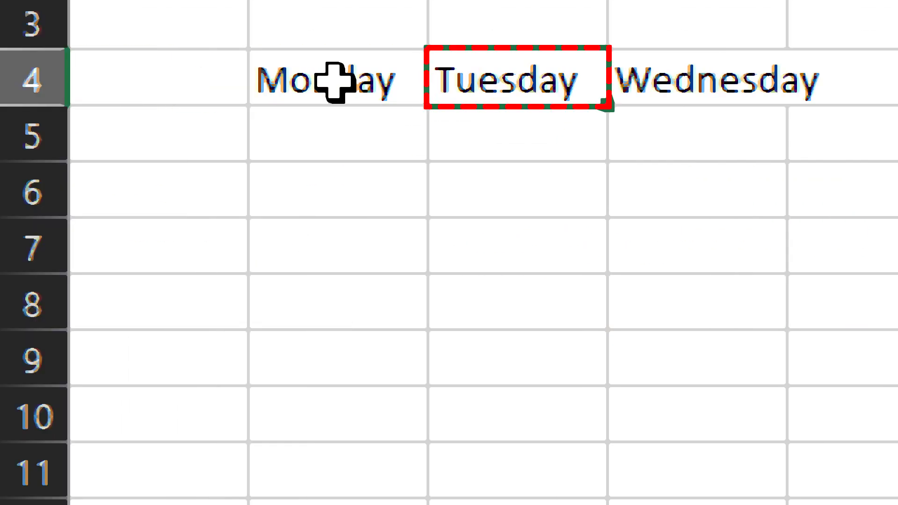
key("Left")
key("Right")
key("Left")
key("Down")
key("Up")
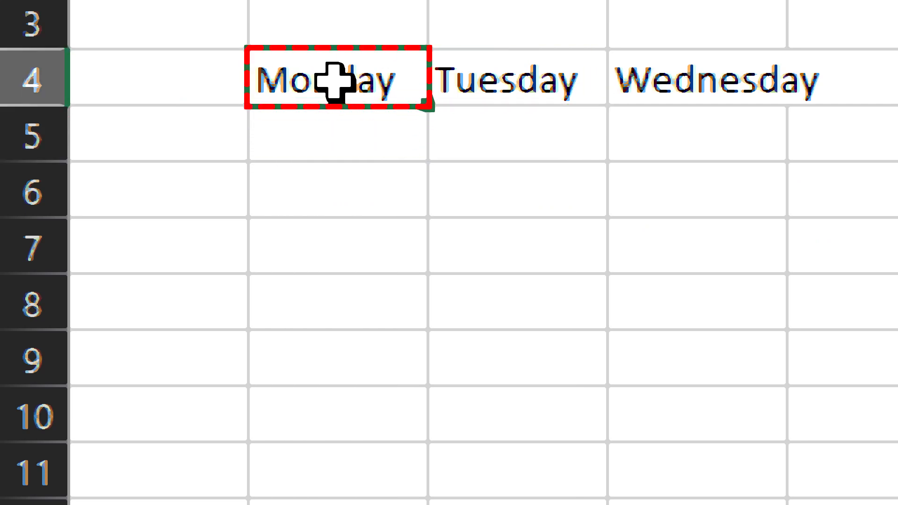
key("Right")
key("Right")
key("Right")
key("Left")
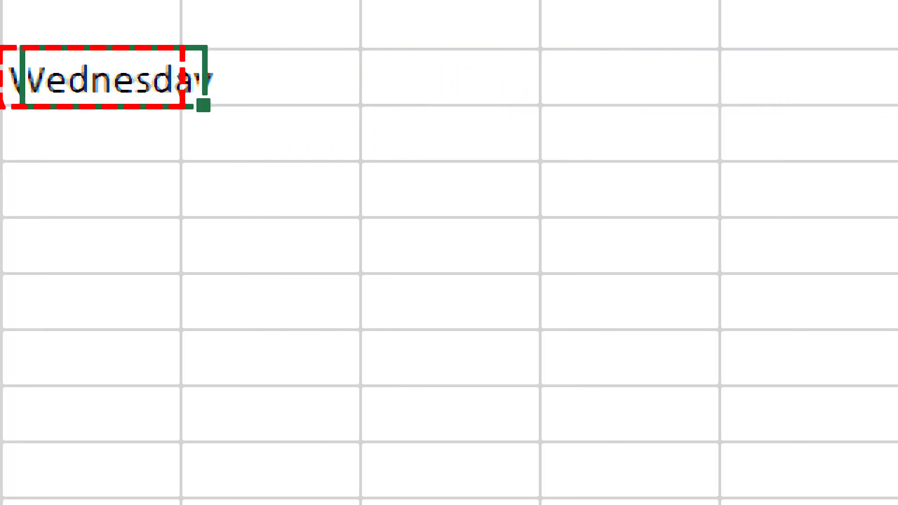
key("Left")
key("Left")
key("Right")
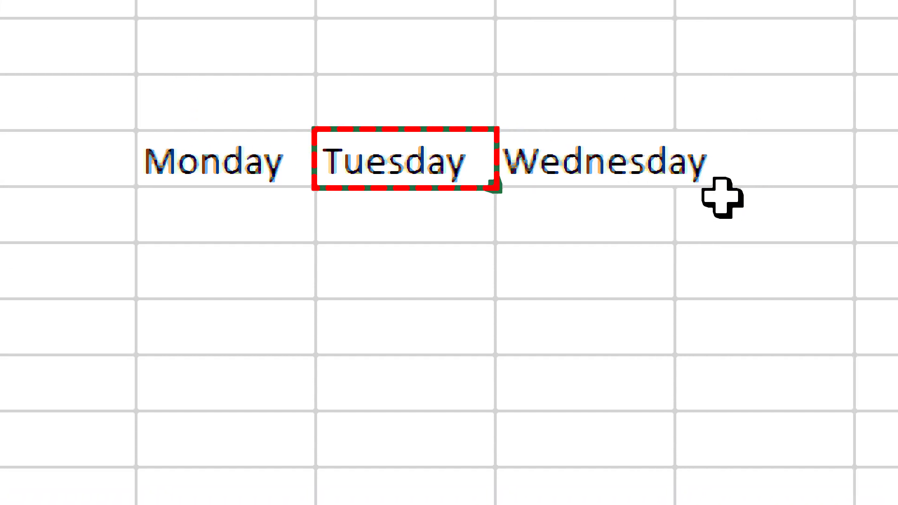
Close Excel and turn off Draw line below text in Hocus Focus.
key("alt+F4")
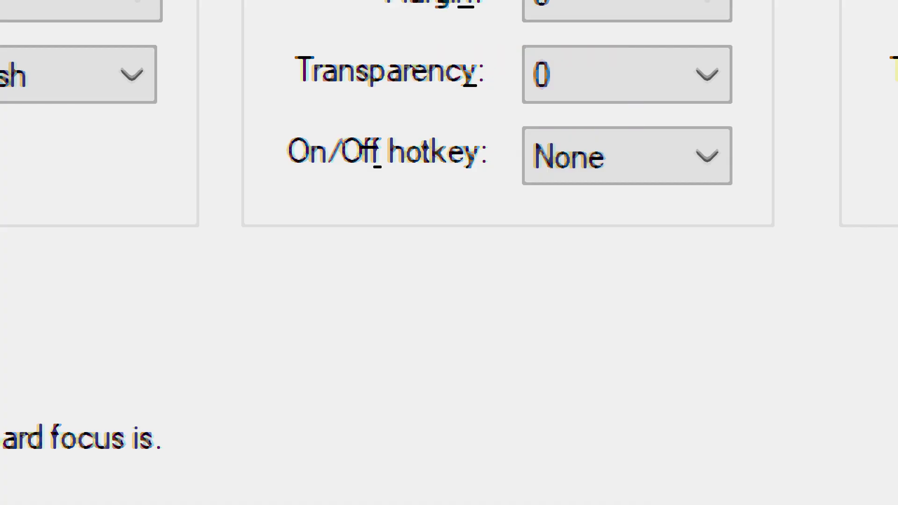
key("Tab")
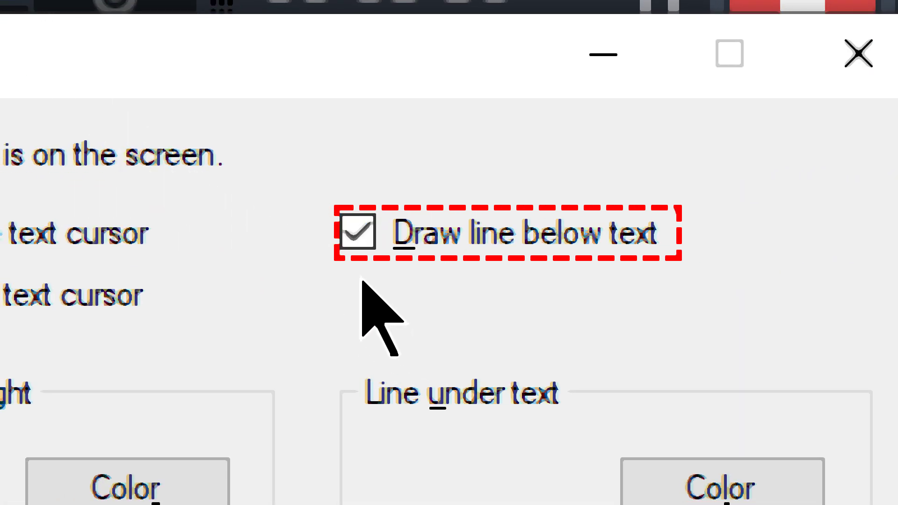
left_click(355, 236)
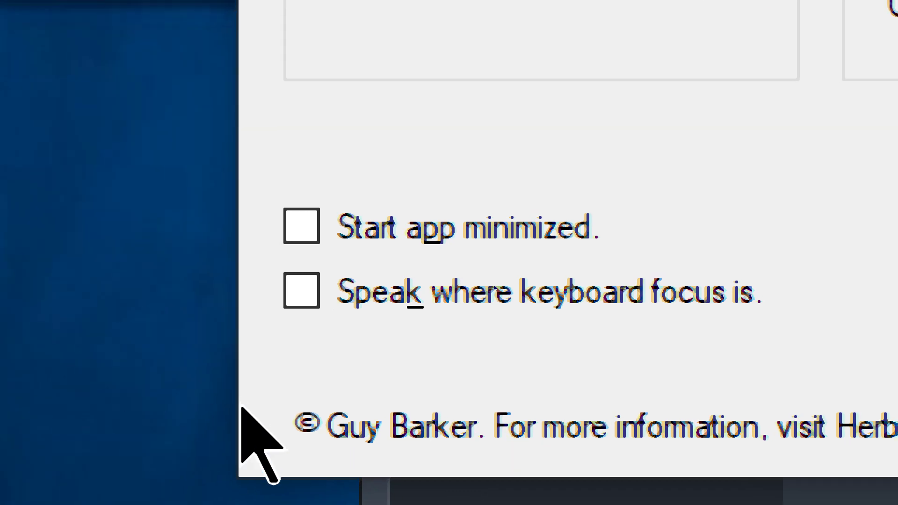
Turn on Speak where keyboard focus is and test it by moving the focus through neighbouring Hocus Focus controls.
left_click(296, 298)
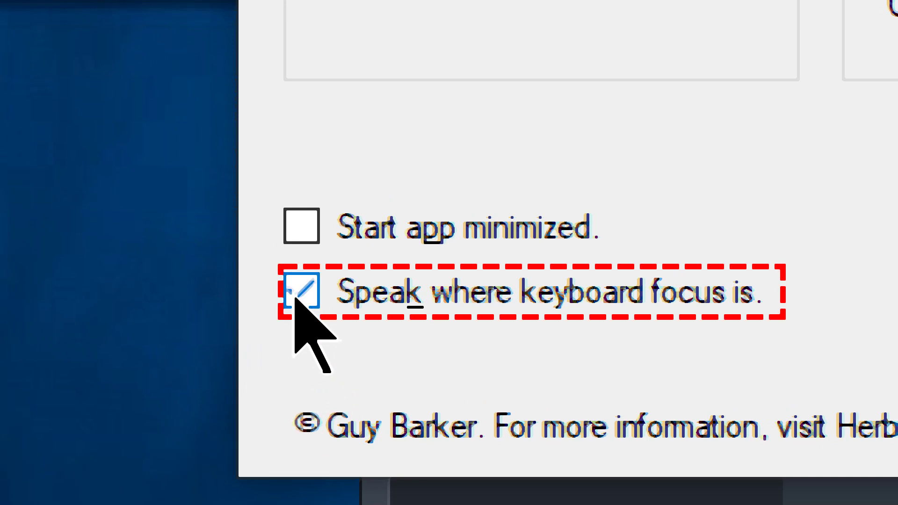
key("shift+Tab")
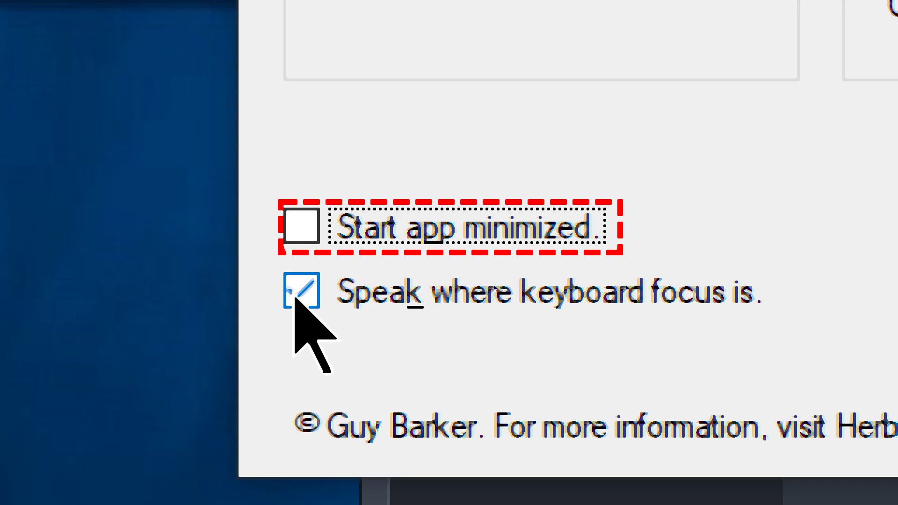
key("Tab")
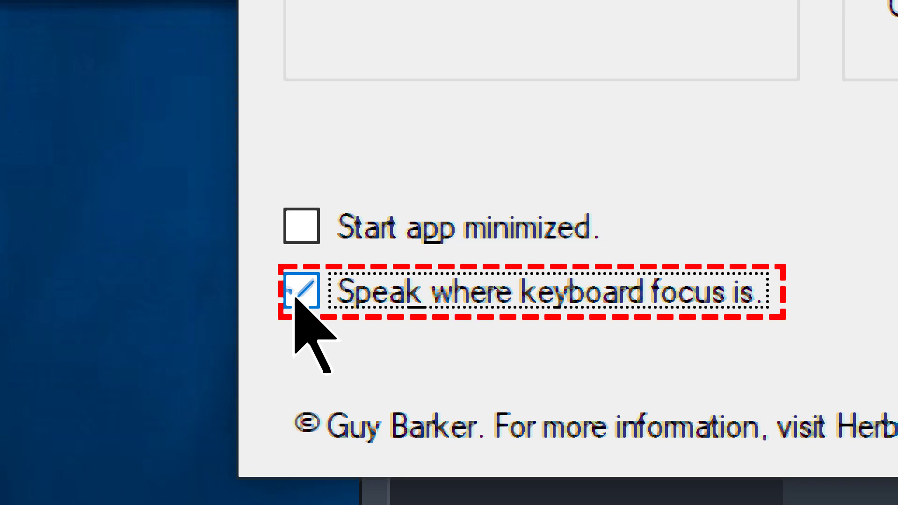
key("Tab")
key("Tab")
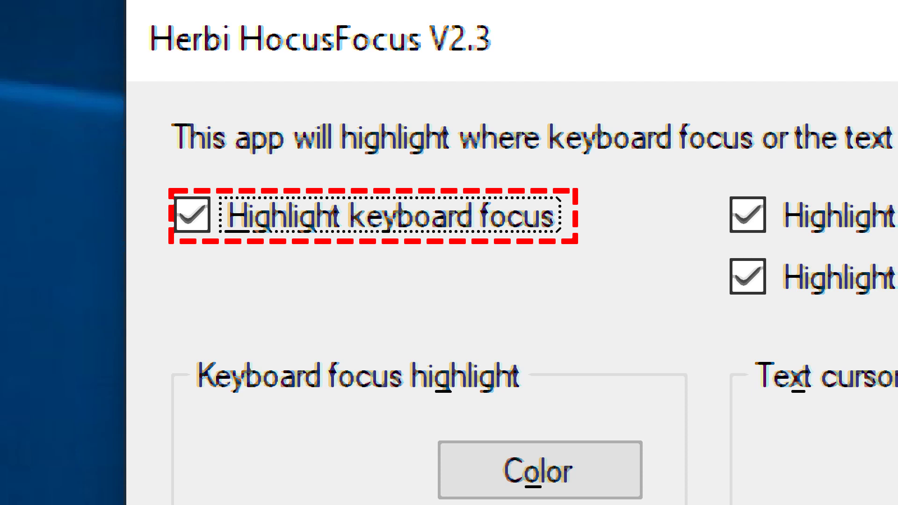
Move the focus through the Start menu's recently added apps to check the spoken focus, and close the menu.
key("super")
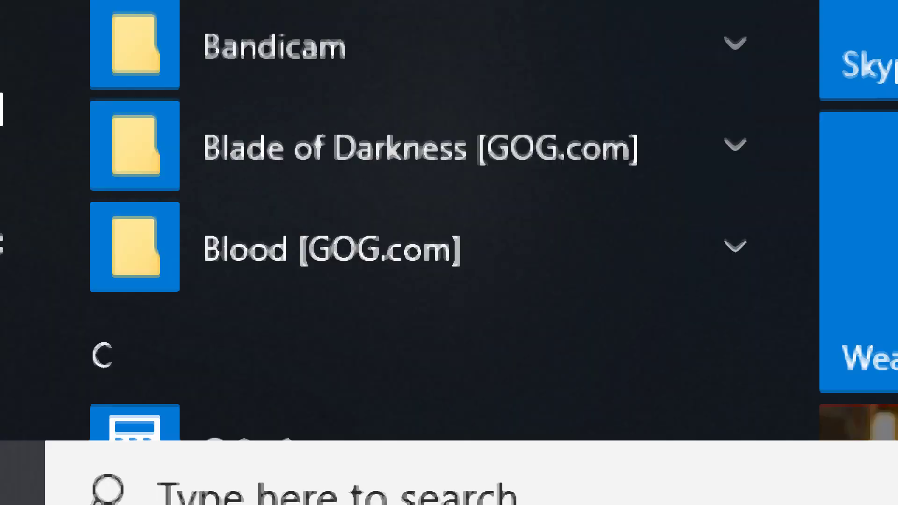
key("Tab")
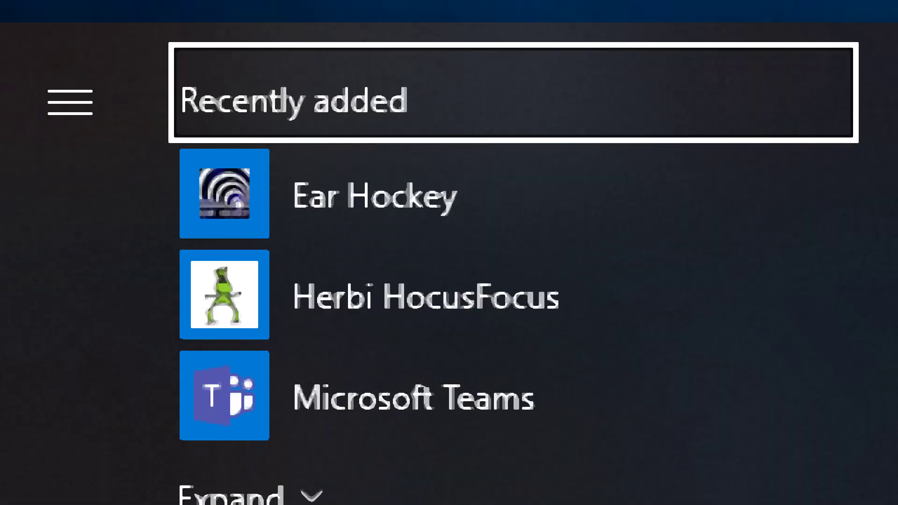
key("Down")
key("Down")
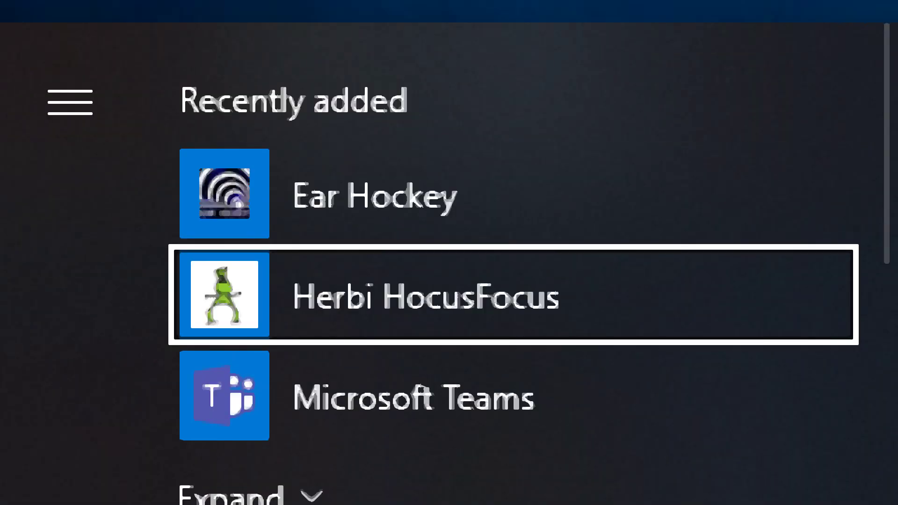
key("Down")
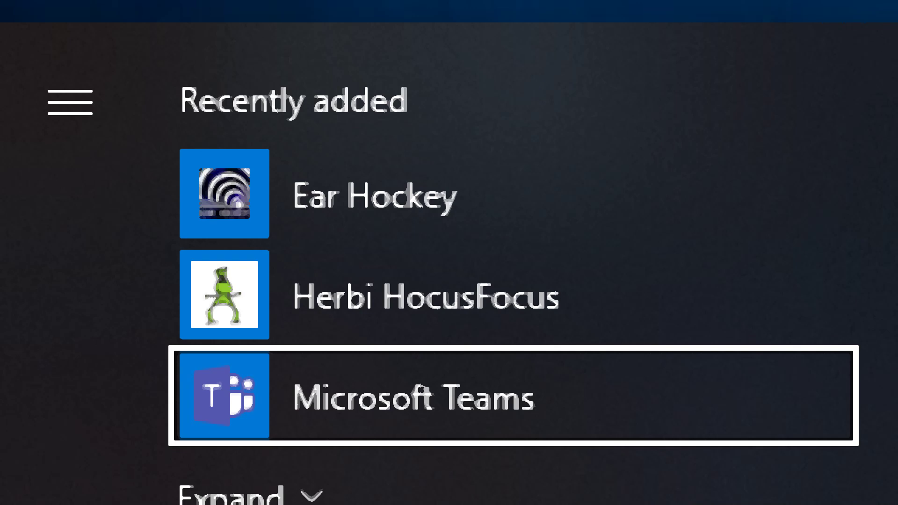
key("Down")
key("Down")
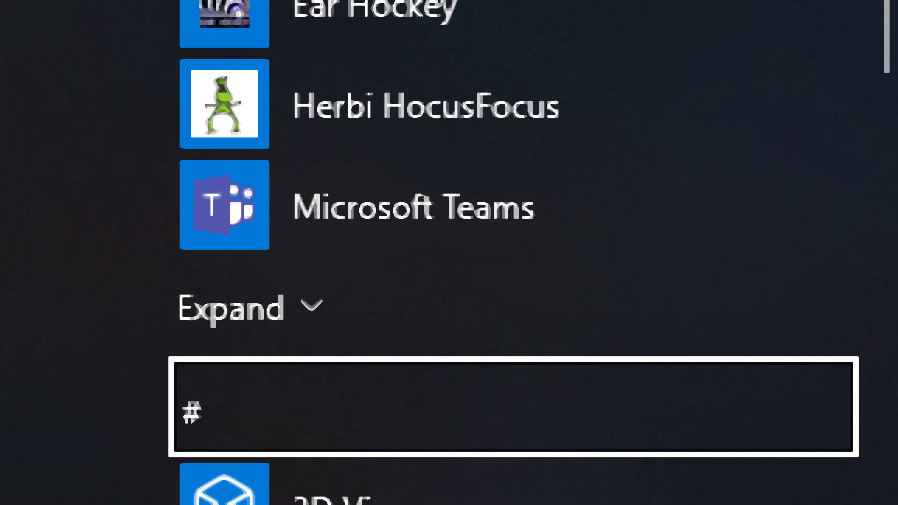
key("Down")
key("Escape")
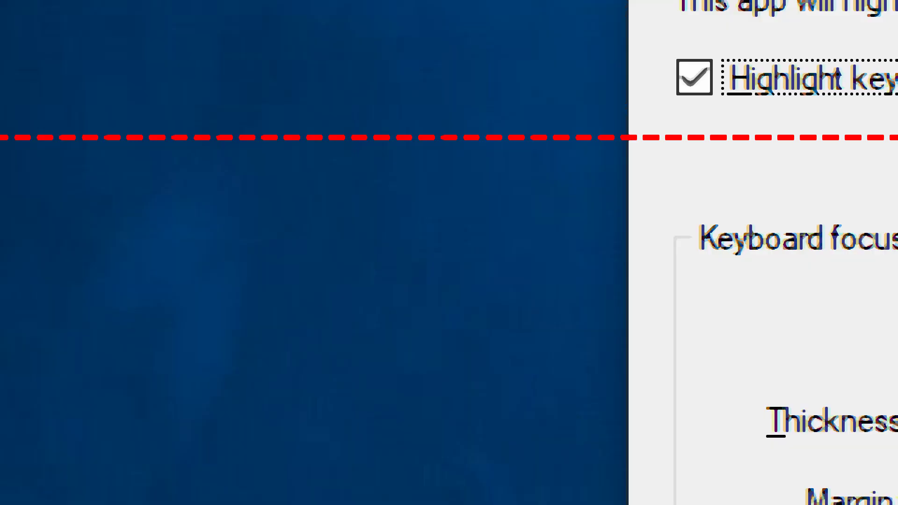
Open Notepad and enter "Today is Thursday." and "Tomorrow is Friday." on two lines.
key("super")
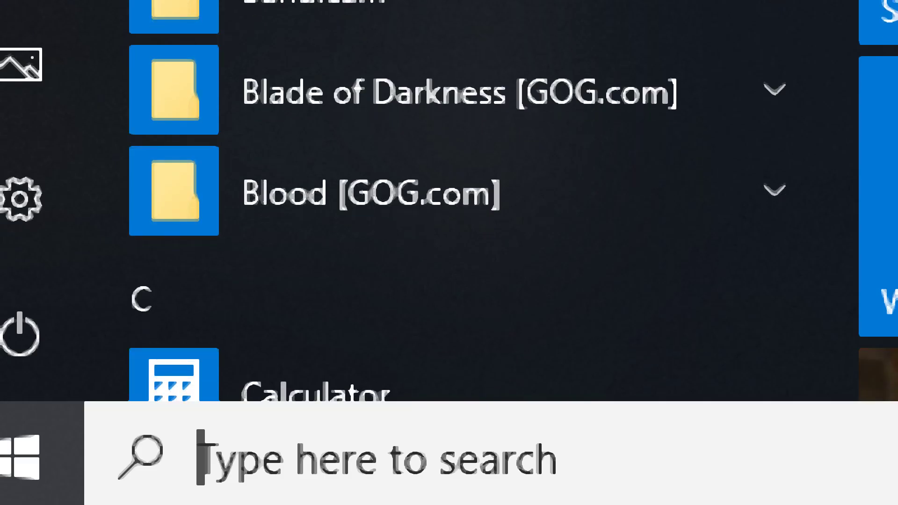
type("notepad")
key("Return")
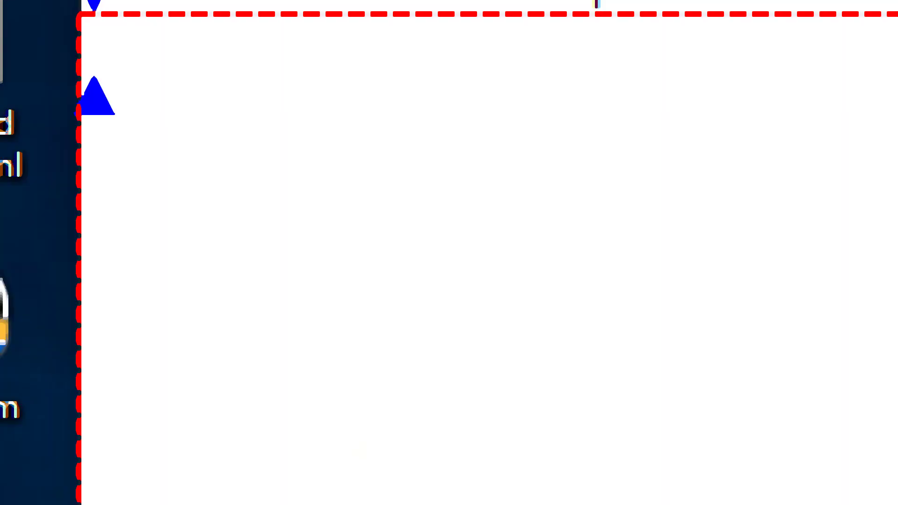
type("To")
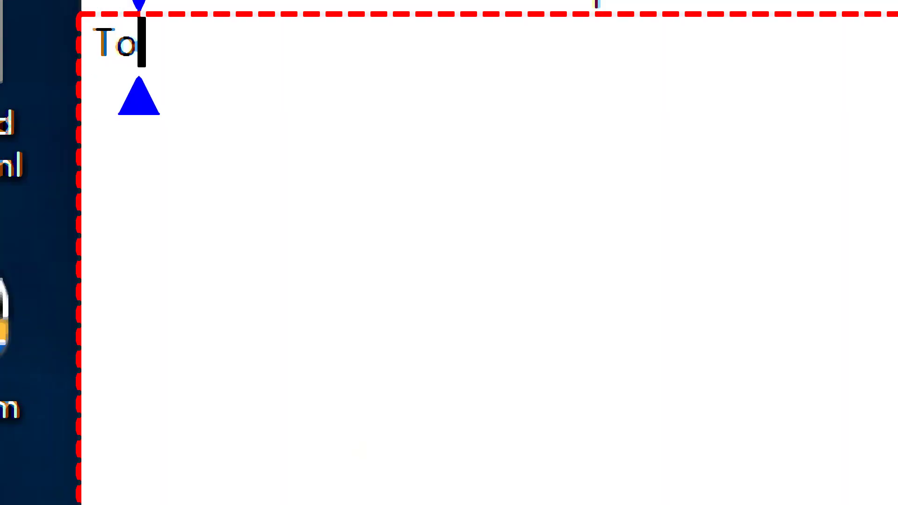
type("day is Thurs")
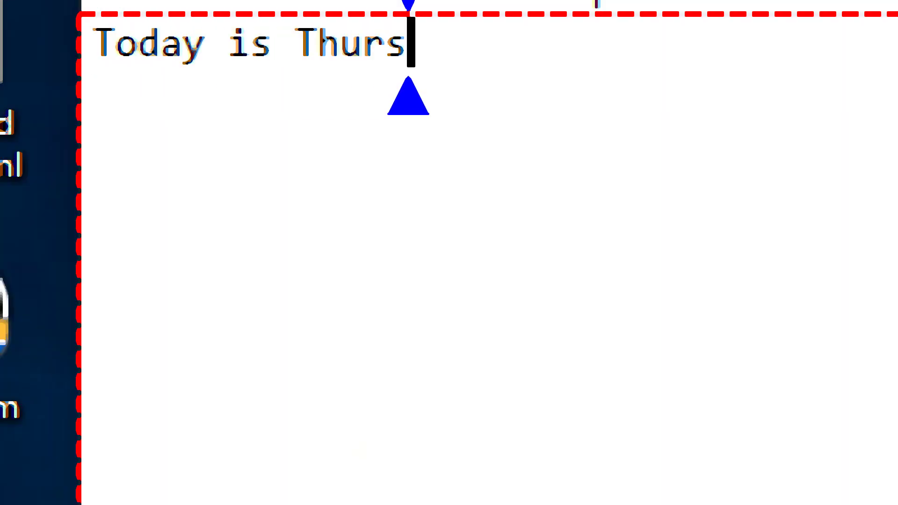
type("day.")
left_click(94, 42)
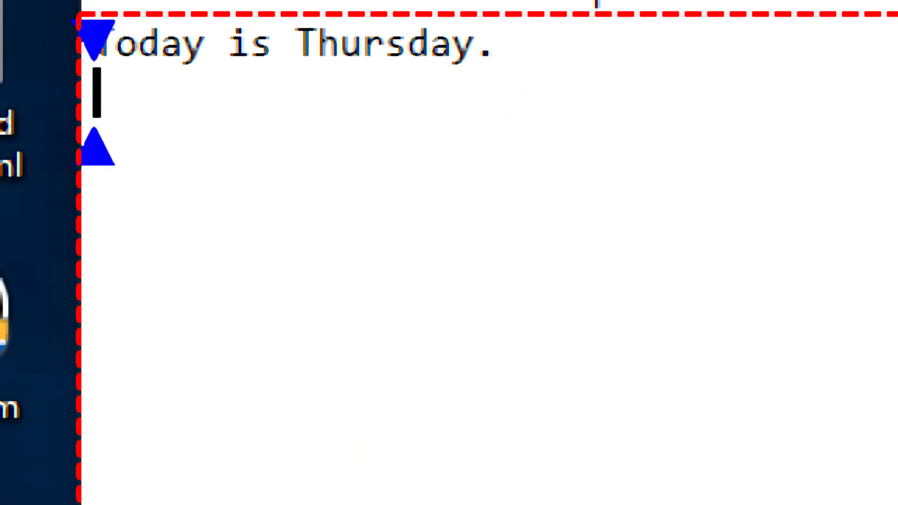
type("Tomor")
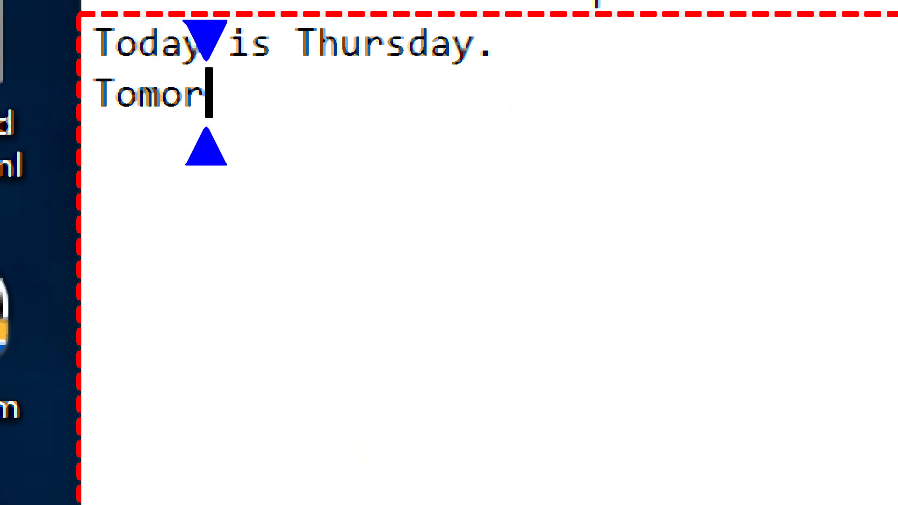
type("row is Friday.")
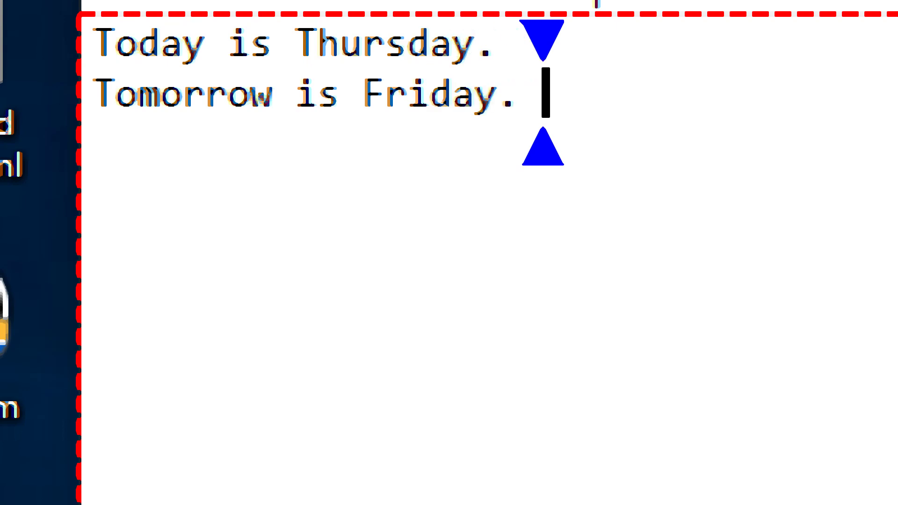
Move the text cursor back and forth between the two Notepad lines to check the highlight and speech.
key("BackSpace")
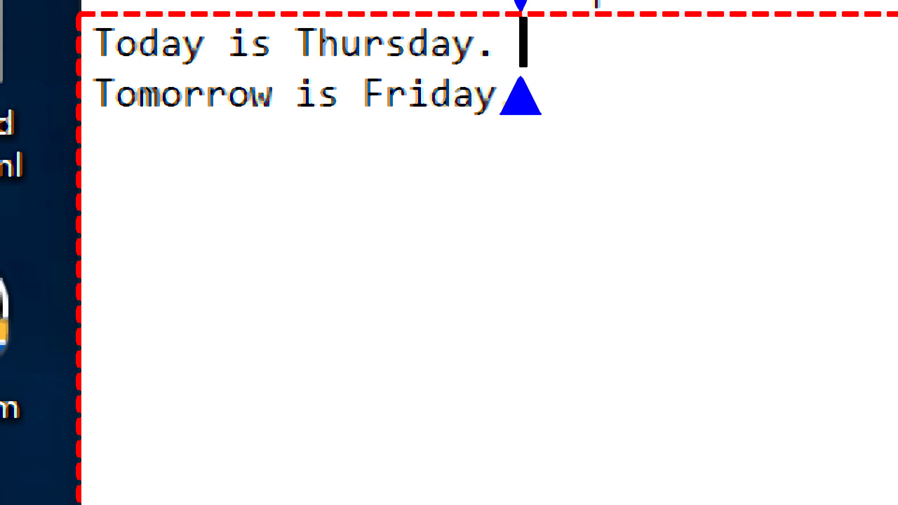
left_click(523, 43)
left_click(522, 92)
left_click(523, 42)
left_click(523, 92)
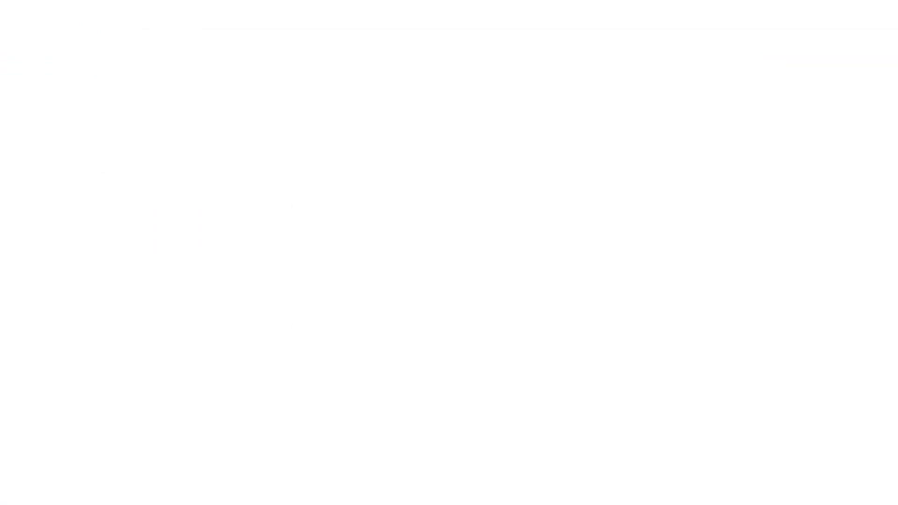
Open the indeed.com website in the browser.
type("indeed")
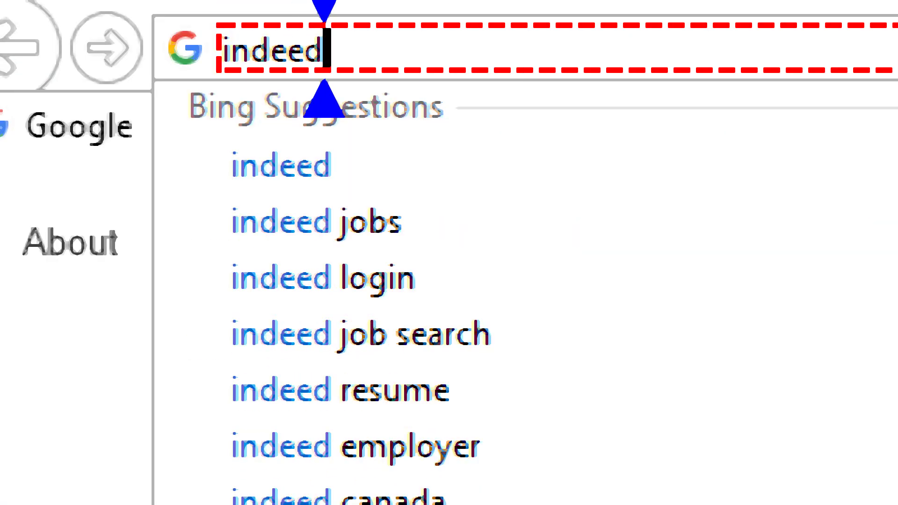
type(".com")
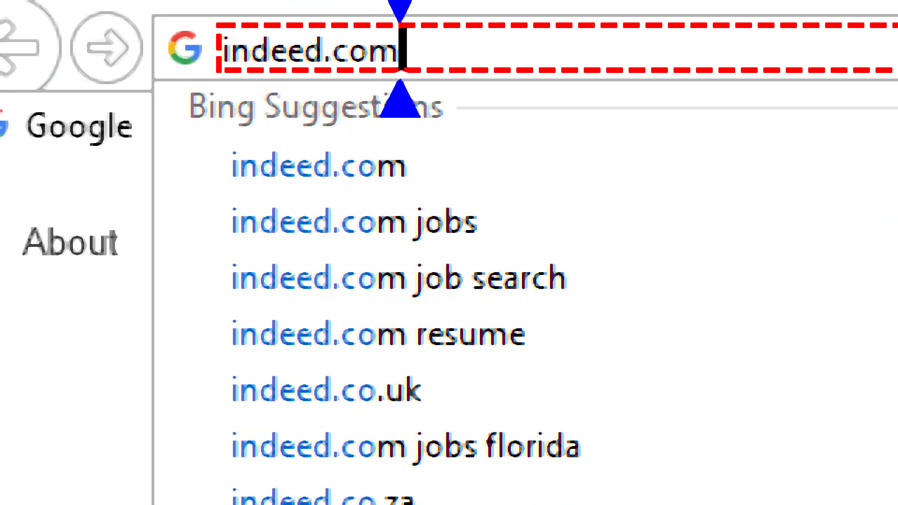
key("Return")
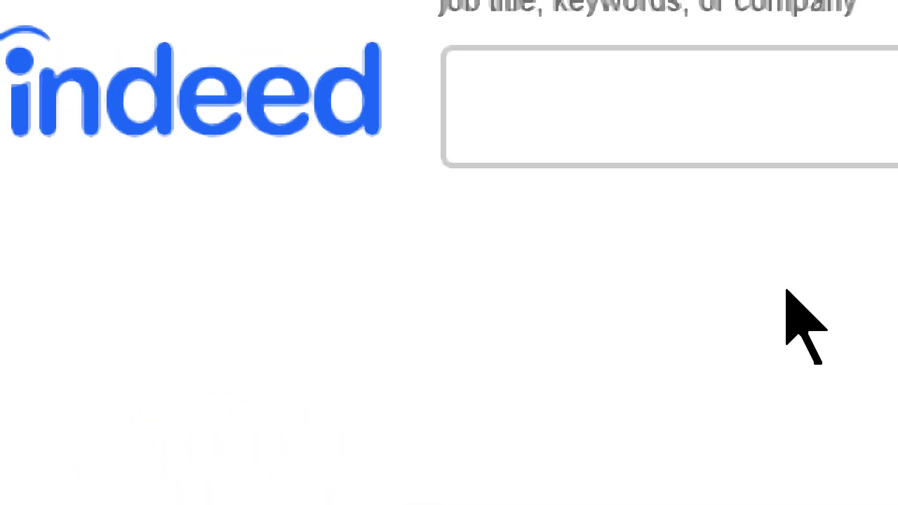
Move the focus from Indeed's job search field through the location field and the site's navigation links to check the highlight and speech.
left_click(636, 140)
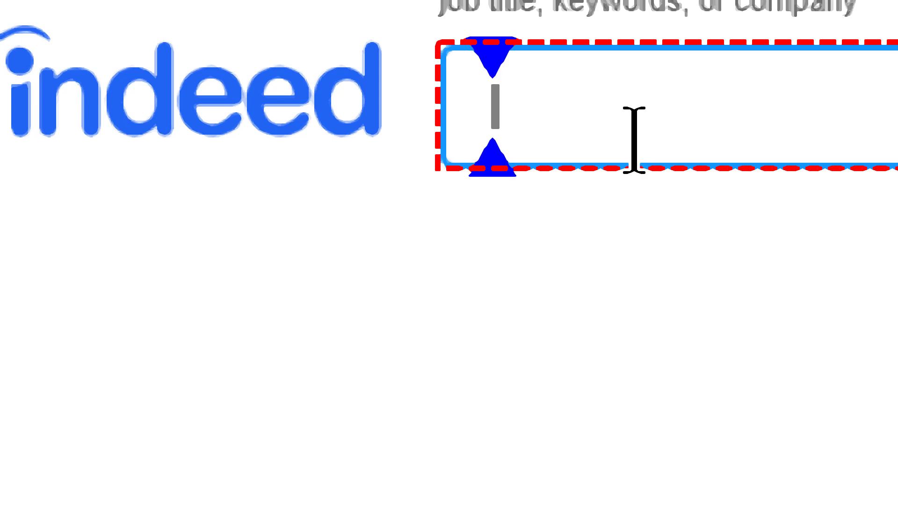
key("Tab")
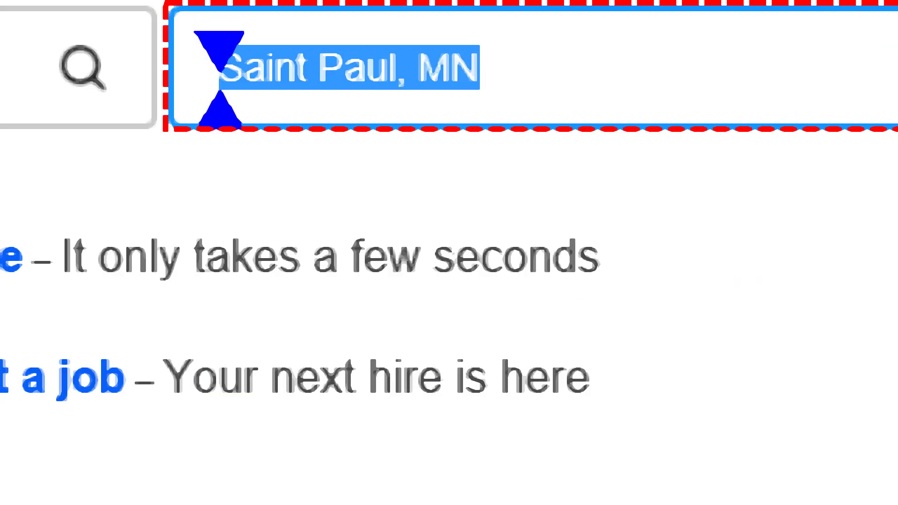
key("Tab")
key("ctrl+Home")
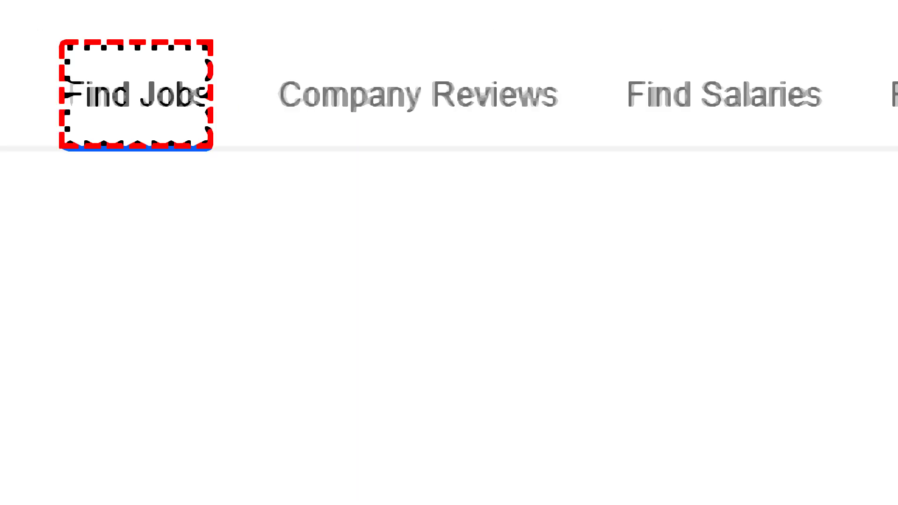
key("Tab")
key("Tab")
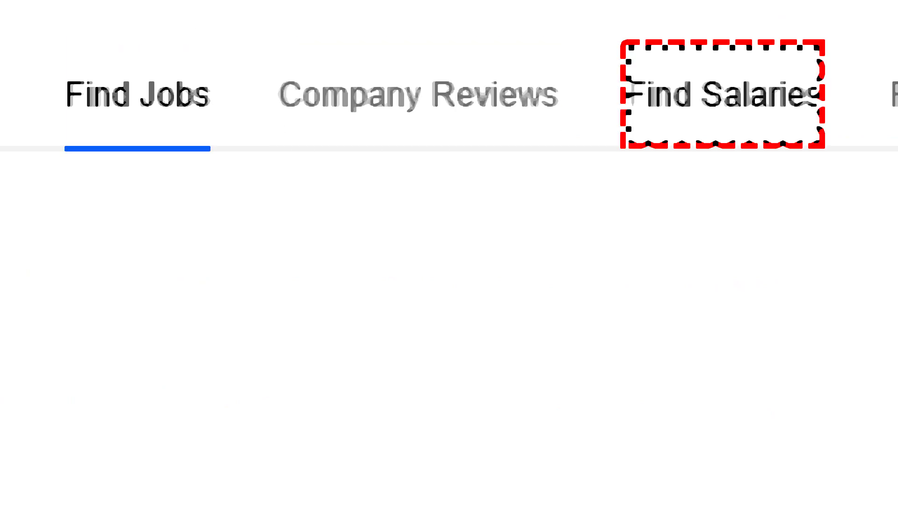
key("Tab")
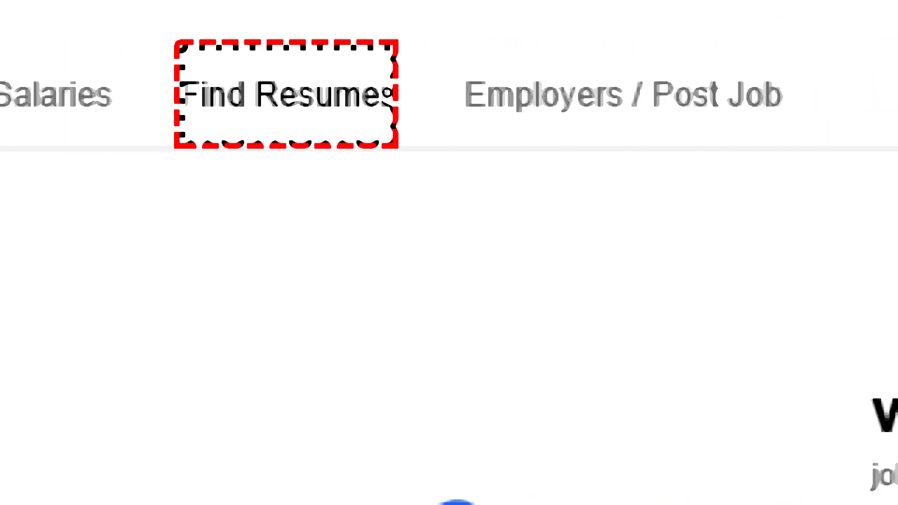
key("Tab")
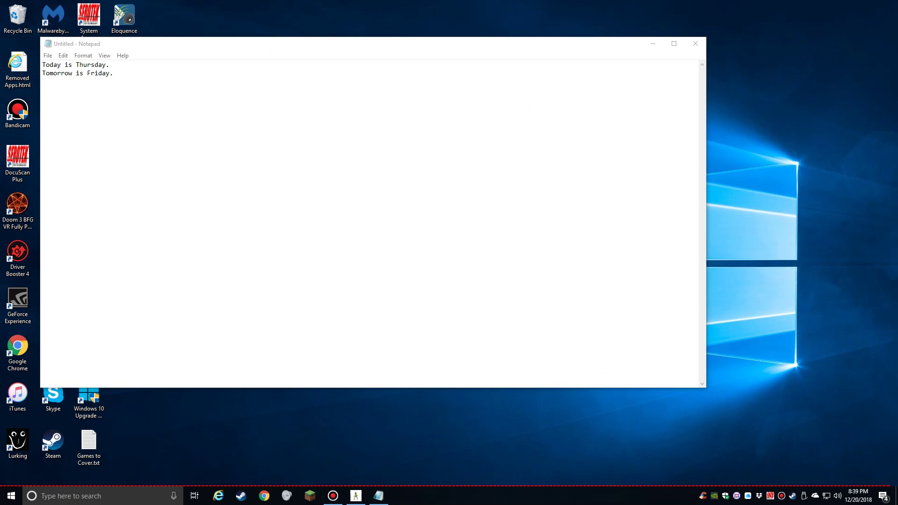
Close Notepad without saving the note, and turn off Speak where keyboard focus is in Hocus Focus.
key("alt+F4")
key("Escape")
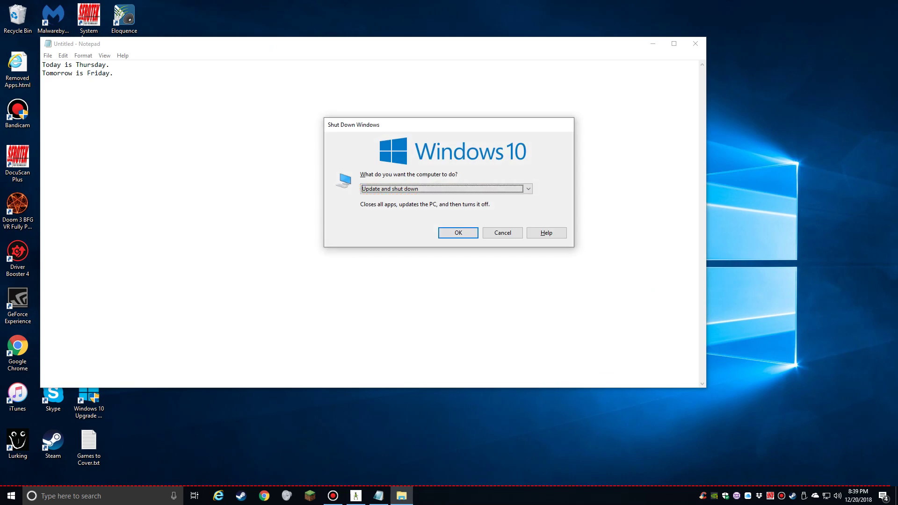
key("alt+Tab")
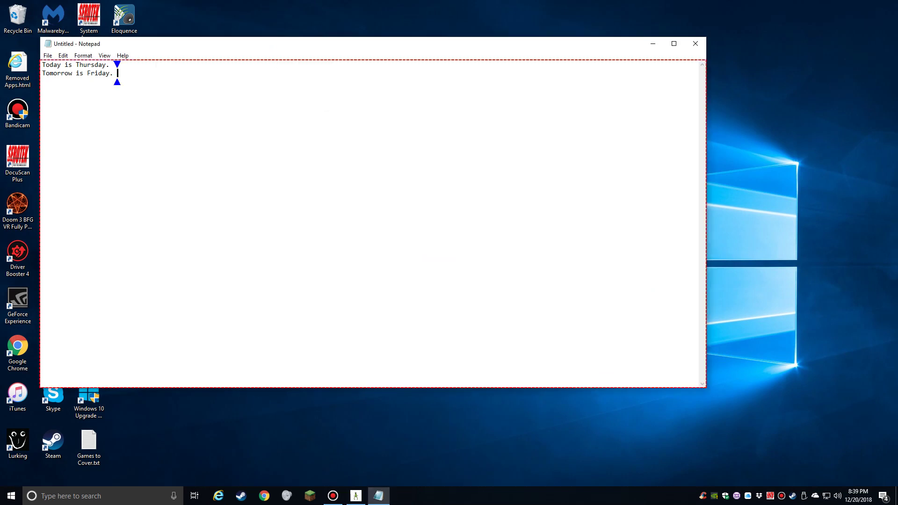
key("alt+F4")
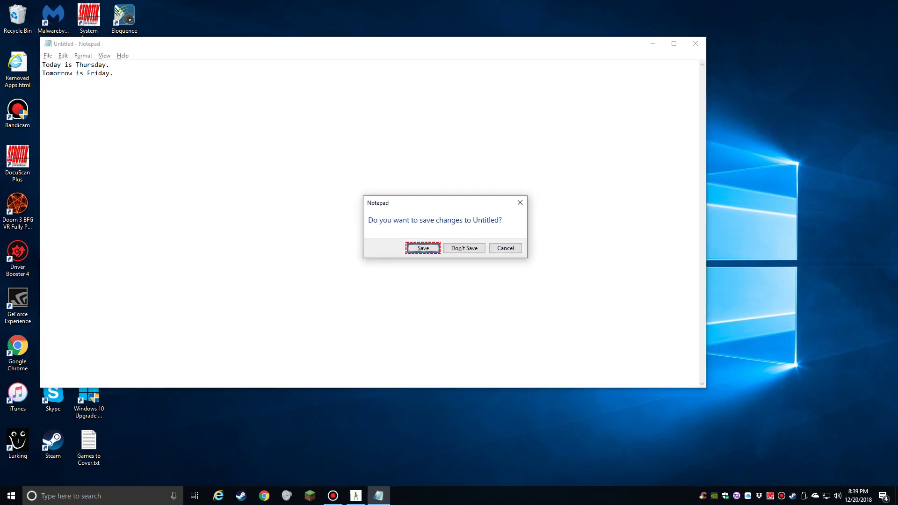
key("n")
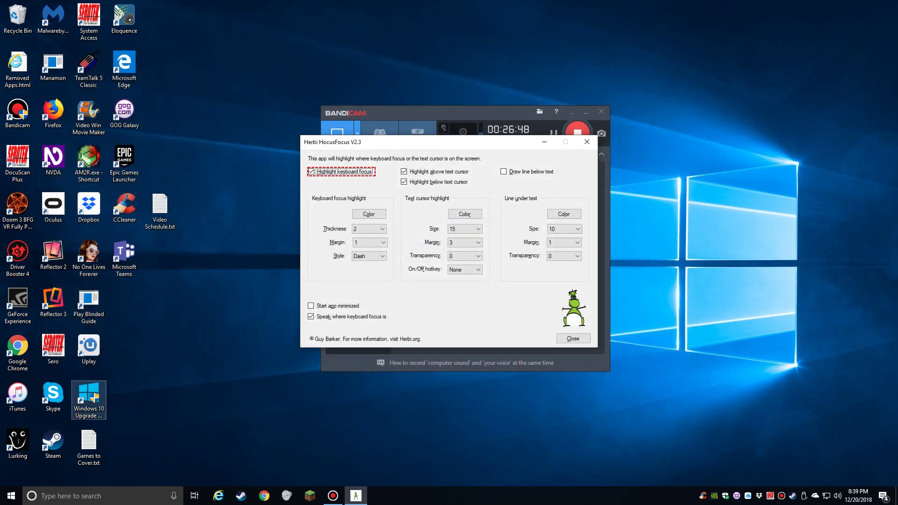
left_click(311, 316)
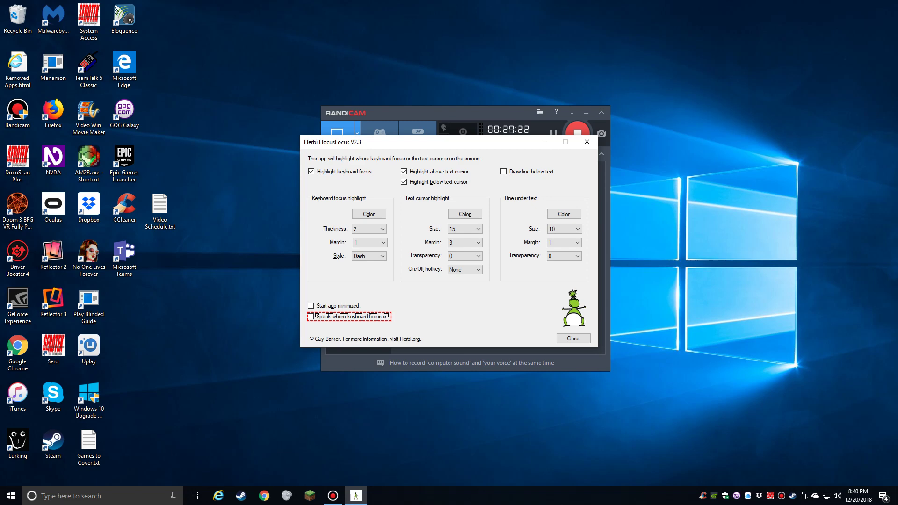
Search Windows for "stor" and open Microsoft Store.
key("super")
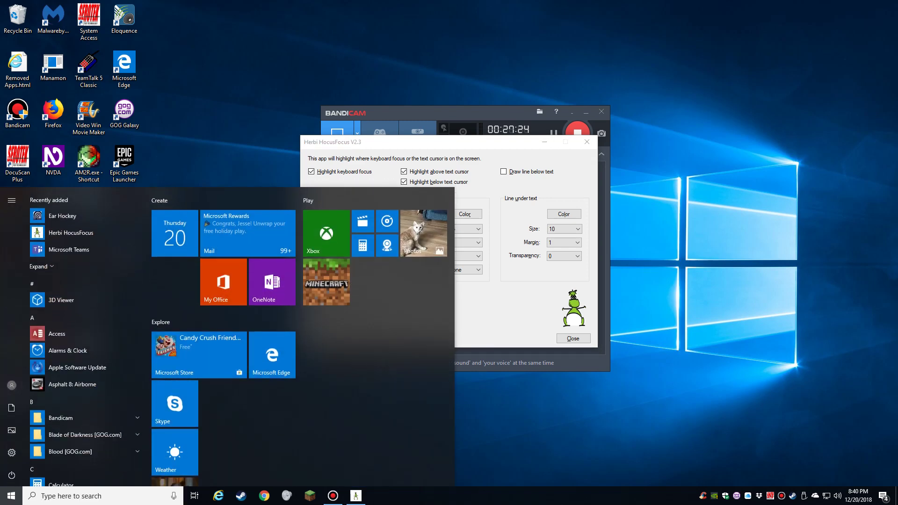
type("stor")
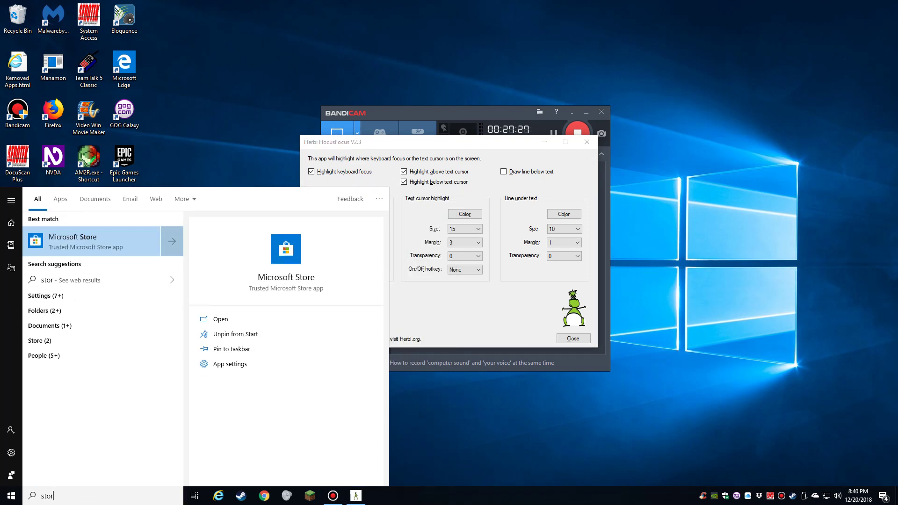
key("Return")
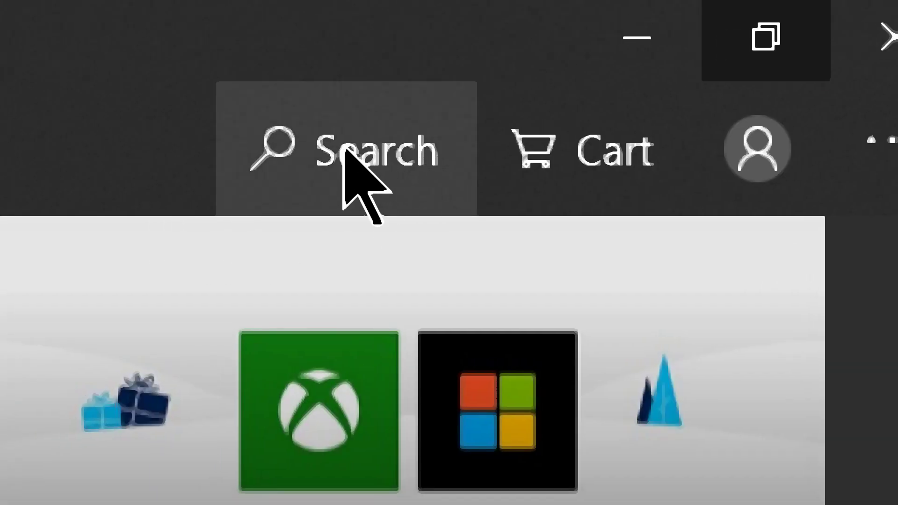
Search the store for "herbi" and open the Herbi HocusFocus app page.
left_click(344, 149)
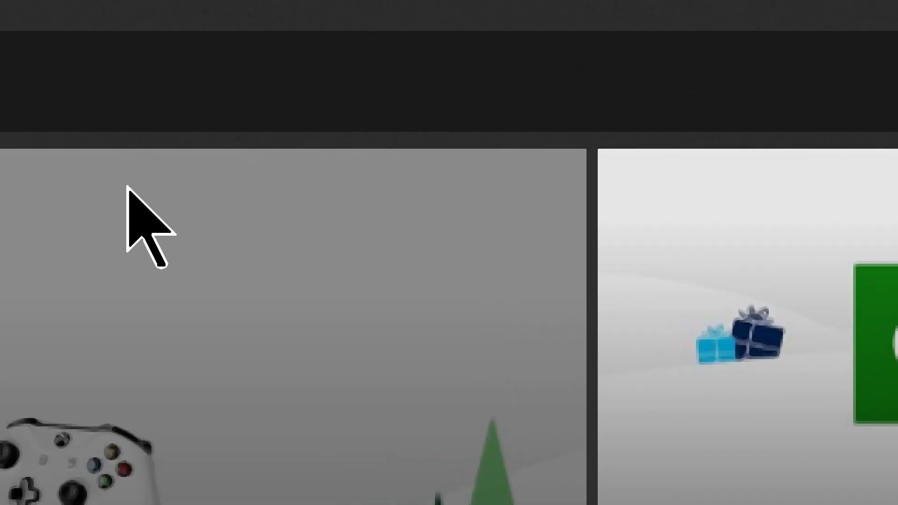
left_click(437, 140)
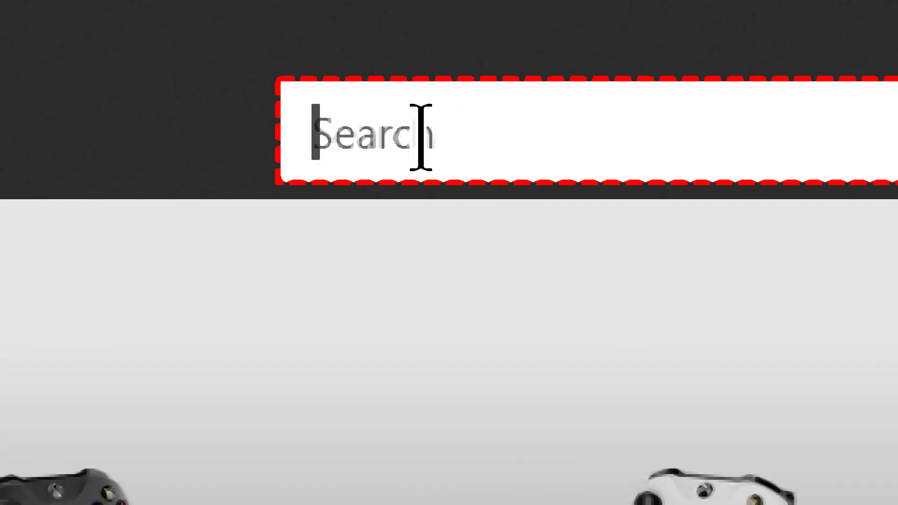
type("herbi")
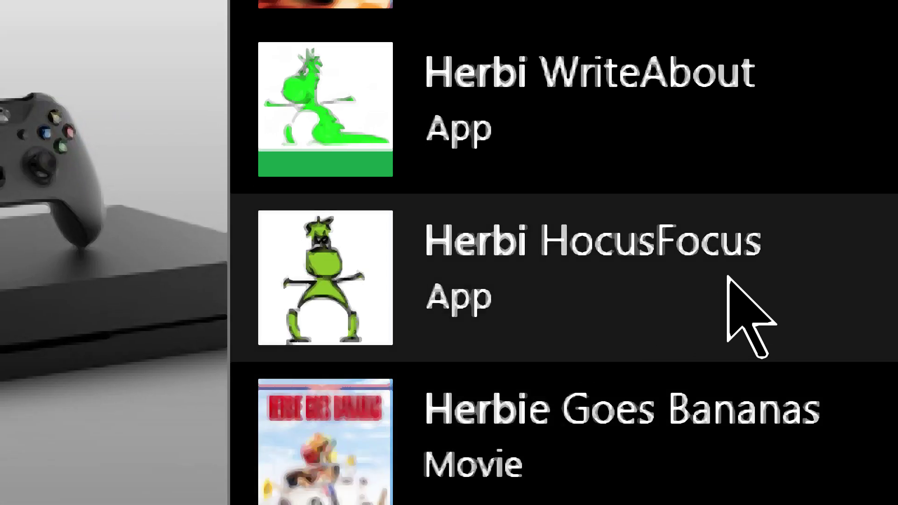
left_click(699, 282)
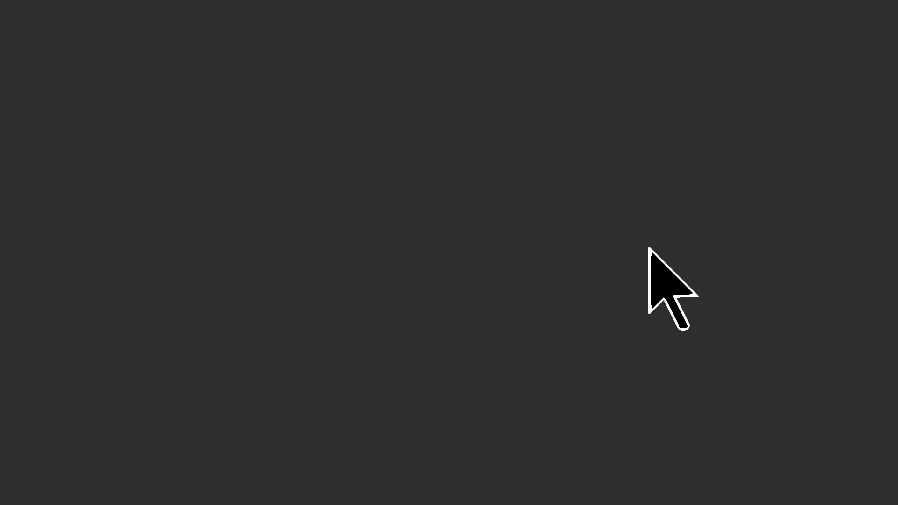